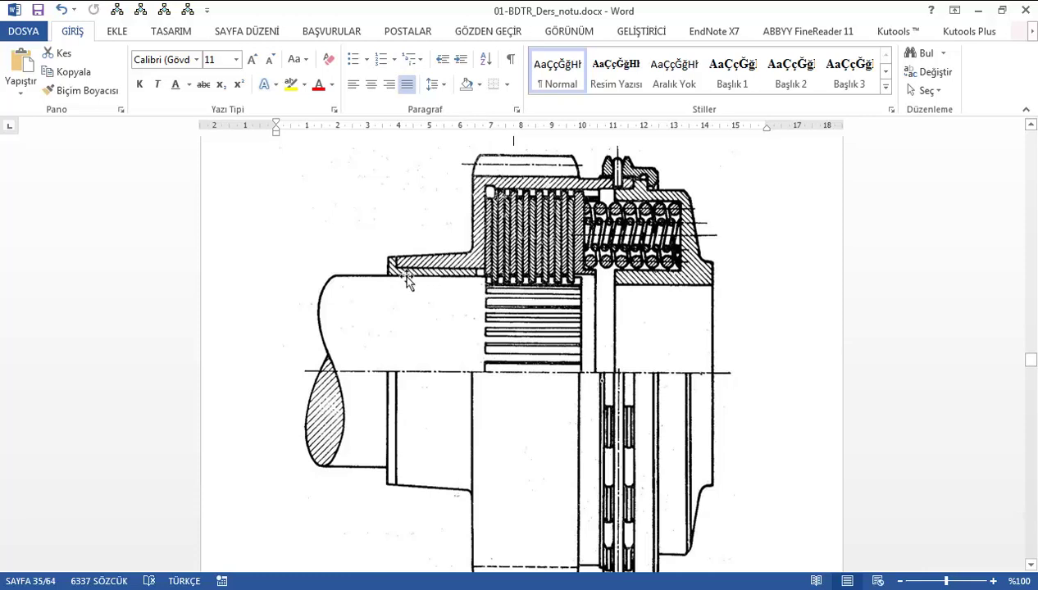
Examine the sectional drawing of the multi-plate clutch in the Word lecture notes and switch to AutoCAD
scroll(402, 285, down, 1)
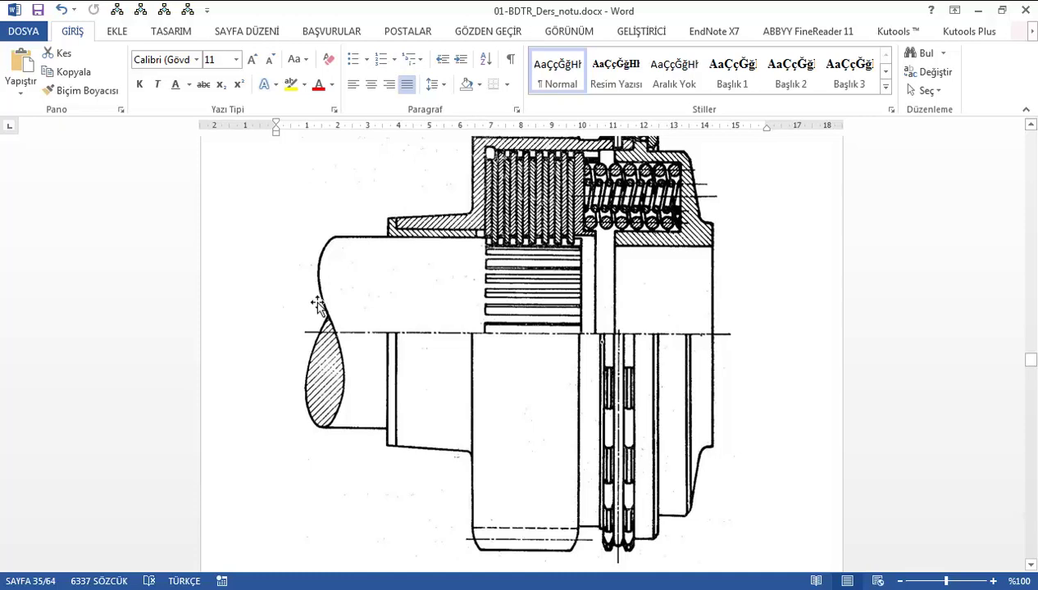
scroll(532, 374, up, 1)
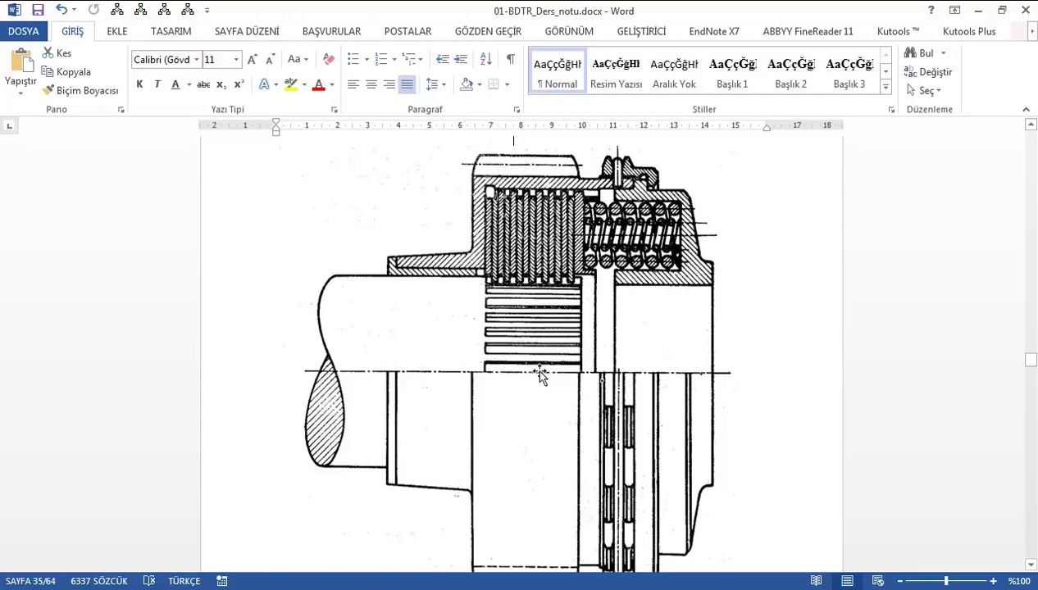
key(alt+Tab)
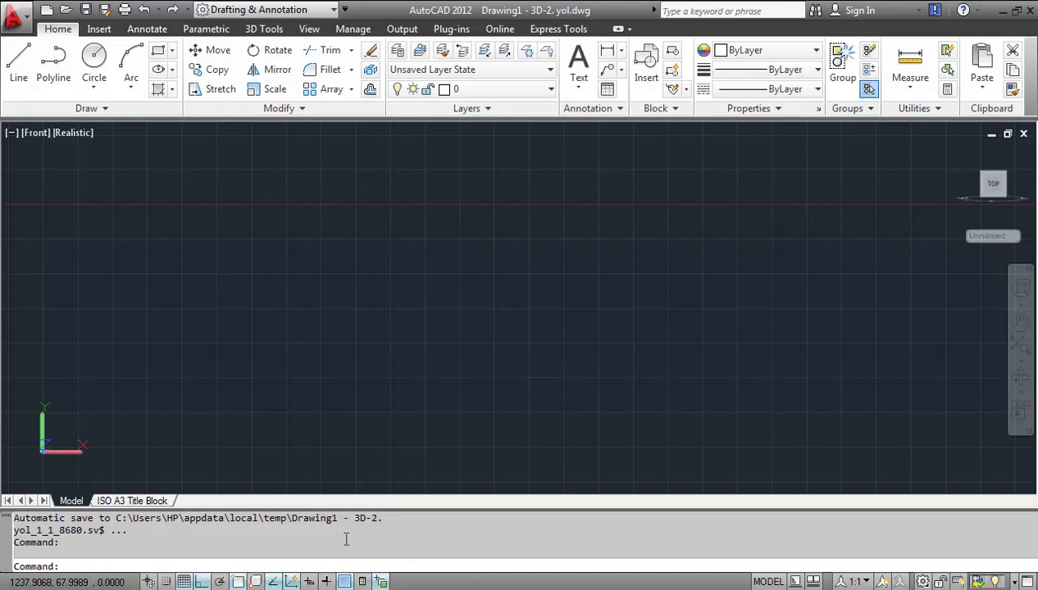
Toggle the Vertex, Midpoint on edge and Center of face 3D snap modes, check the regular object snap modes and accept the drafting settings
right_click(254, 581)
click(287, 554)
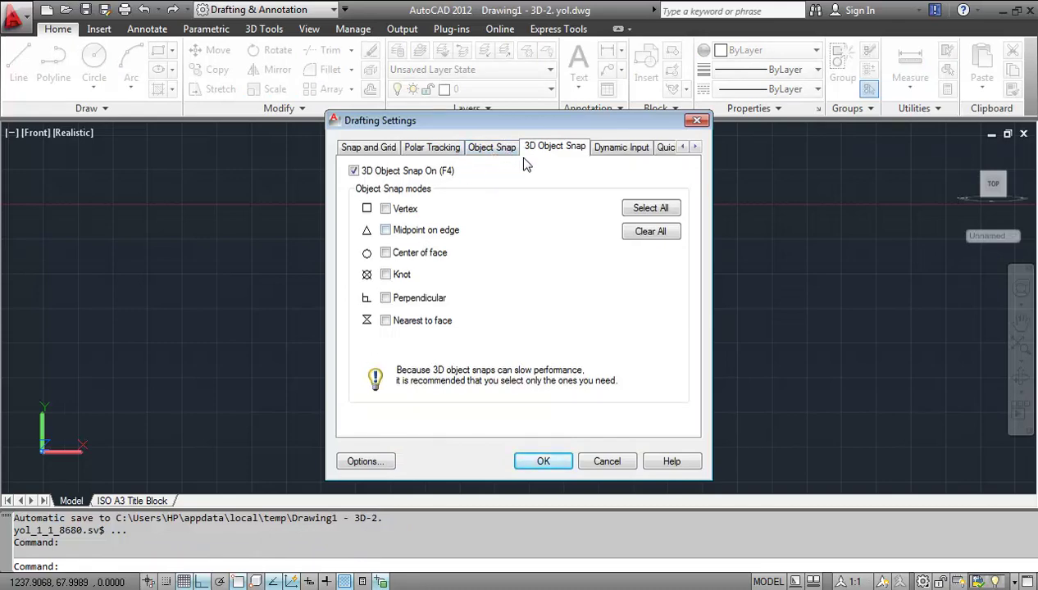
click(385, 208)
click(386, 230)
click(385, 253)
click(492, 149)
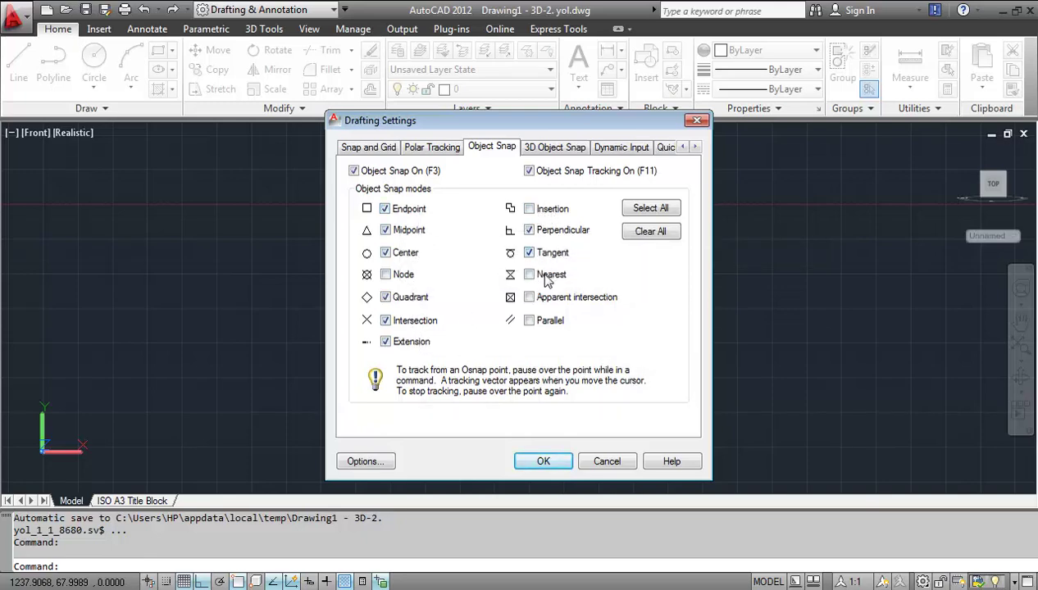
click(544, 461)
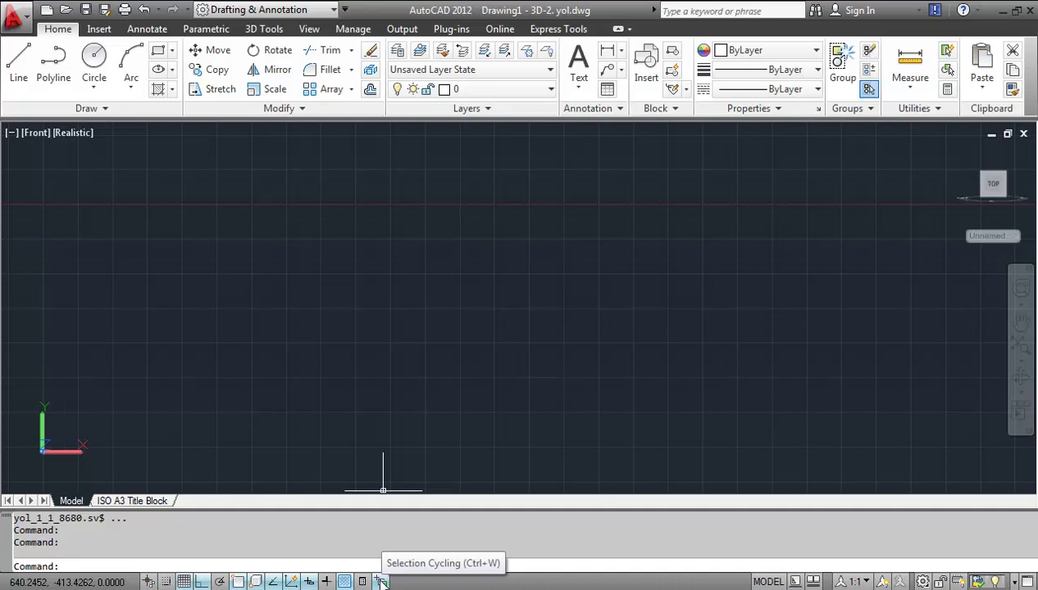
Turn off the grid display, and switch snap mode on and back off
click(184, 581)
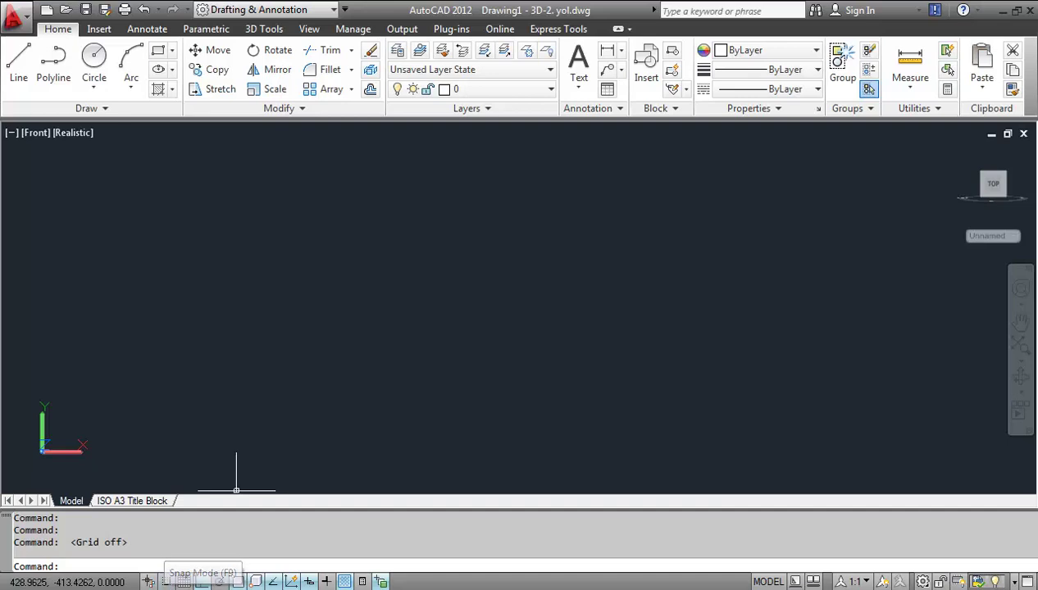
click(166, 581)
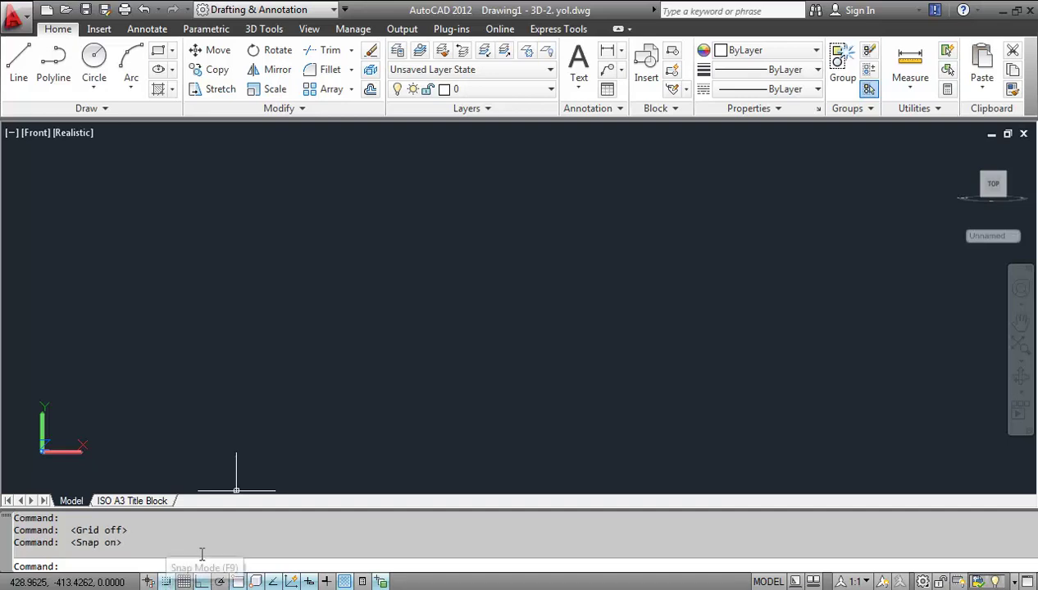
click(166, 582)
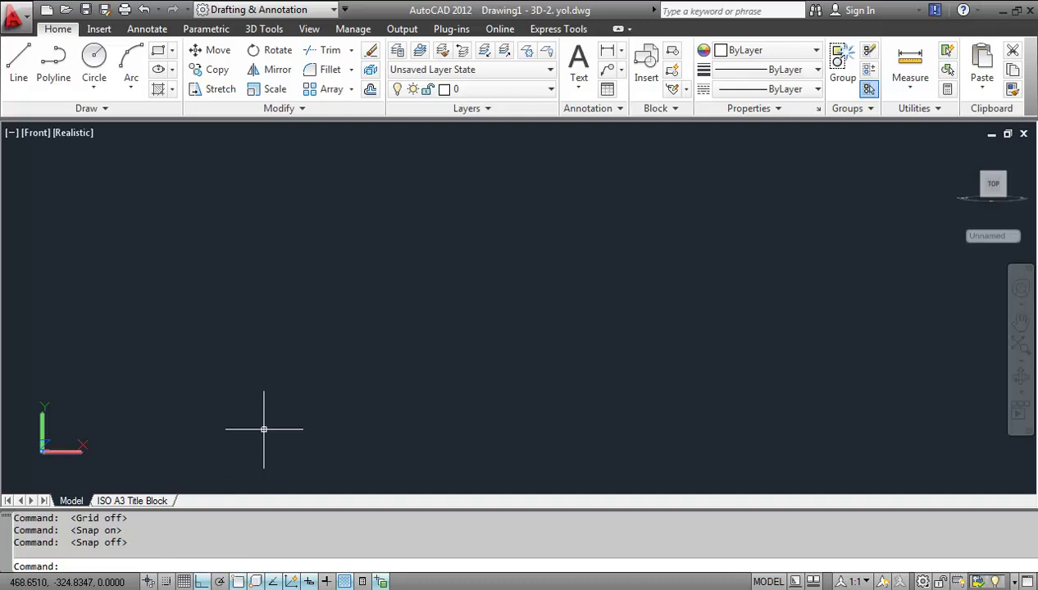
Load the ACAD_ISO02W100 and ACAD_ISO04W100 linetypes from acadiso.lin into the drawing
click(817, 89)
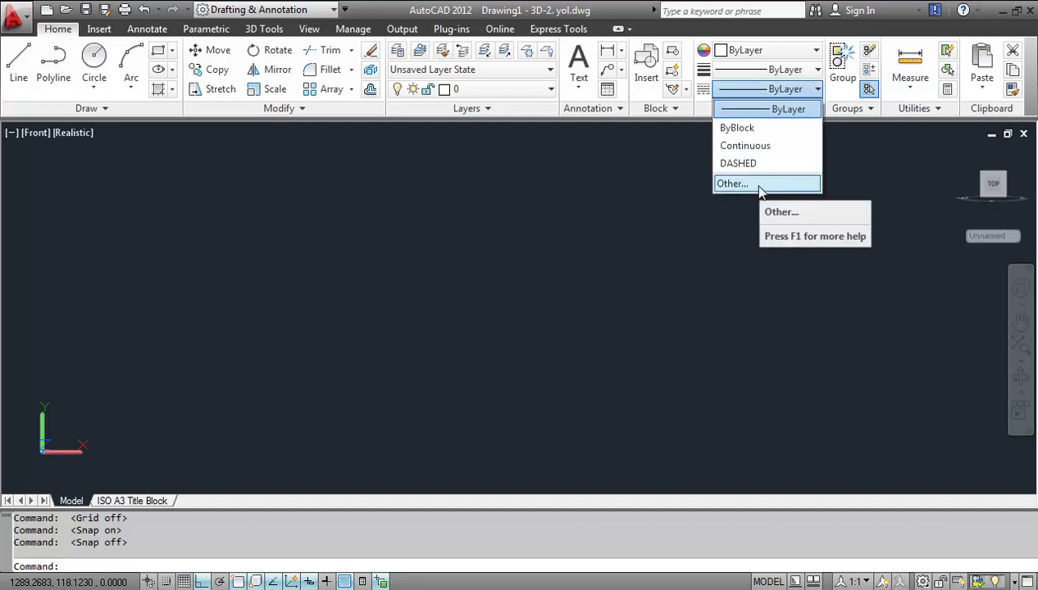
click(759, 184)
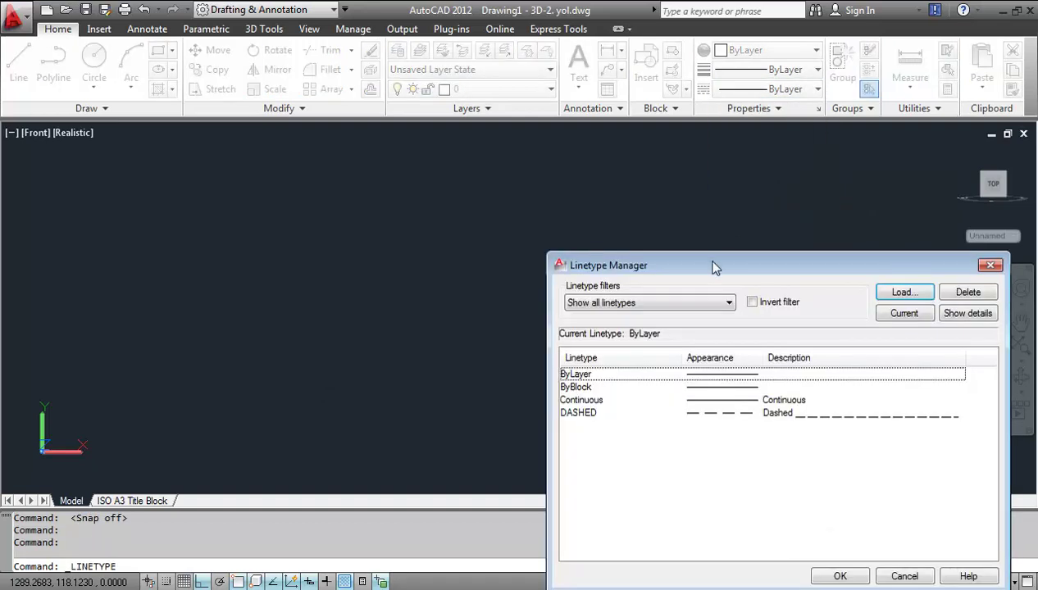
drag(714, 256, 656, 201)
click(751, 212)
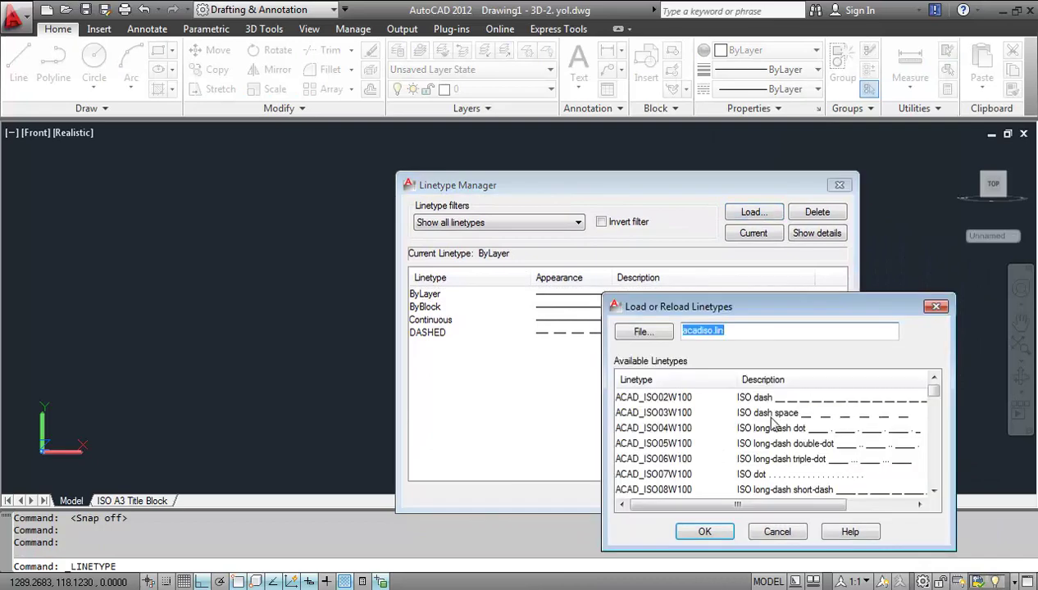
click(672, 400)
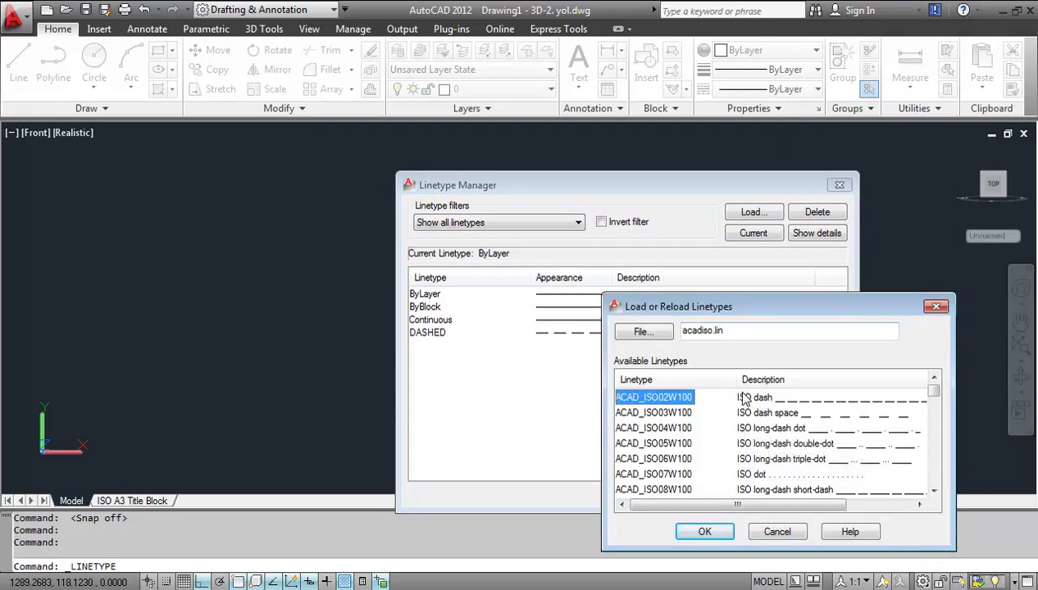
ctrl+click(671, 428)
click(707, 533)
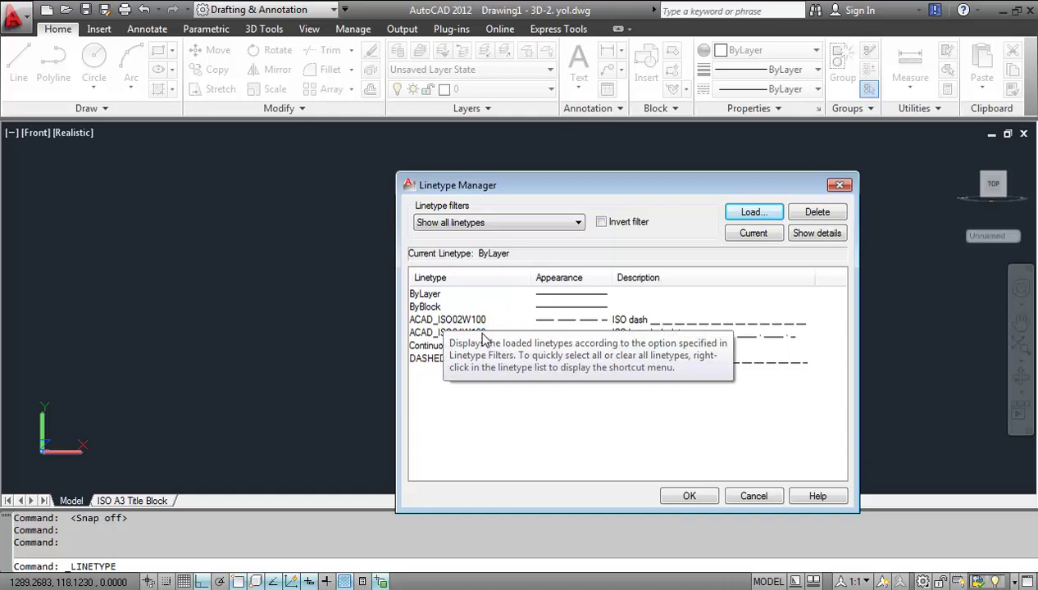
click(689, 496)
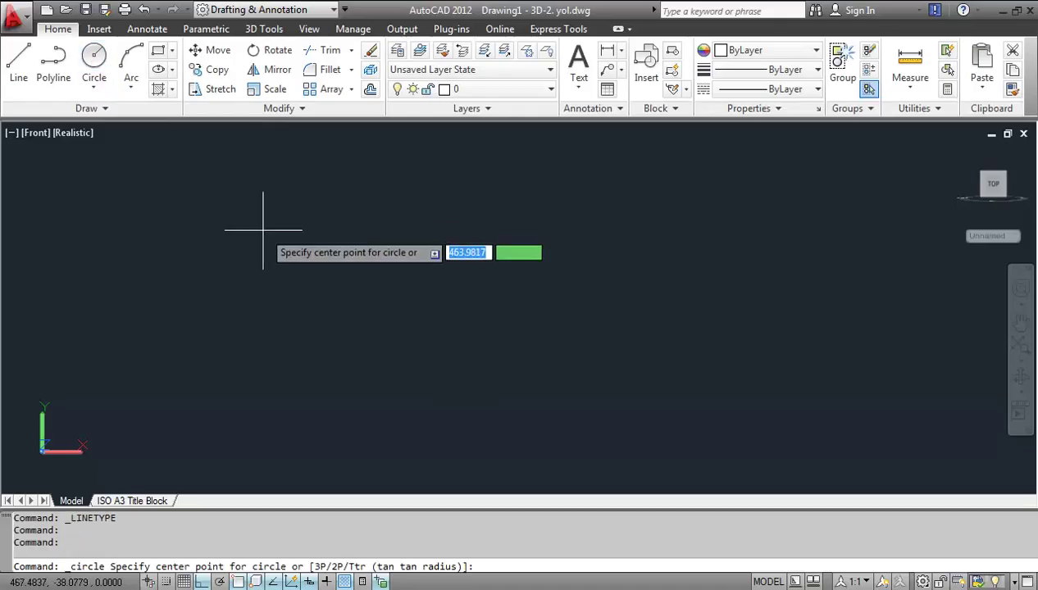
Draw a circle with a radius of about 47 and a larger circle concentric with it
click(302, 266)
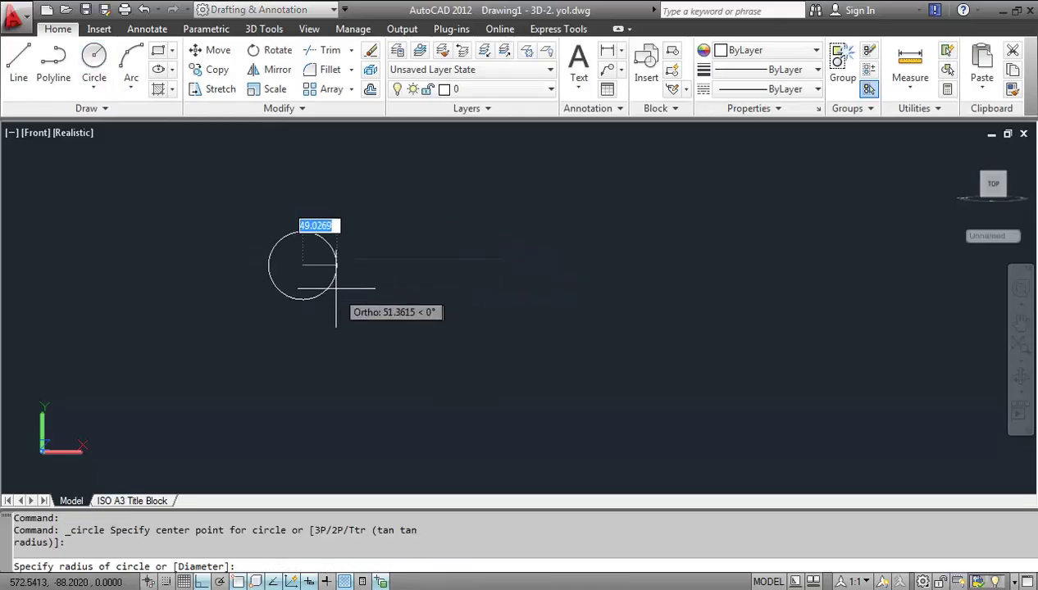
click(326, 288)
click(93, 58)
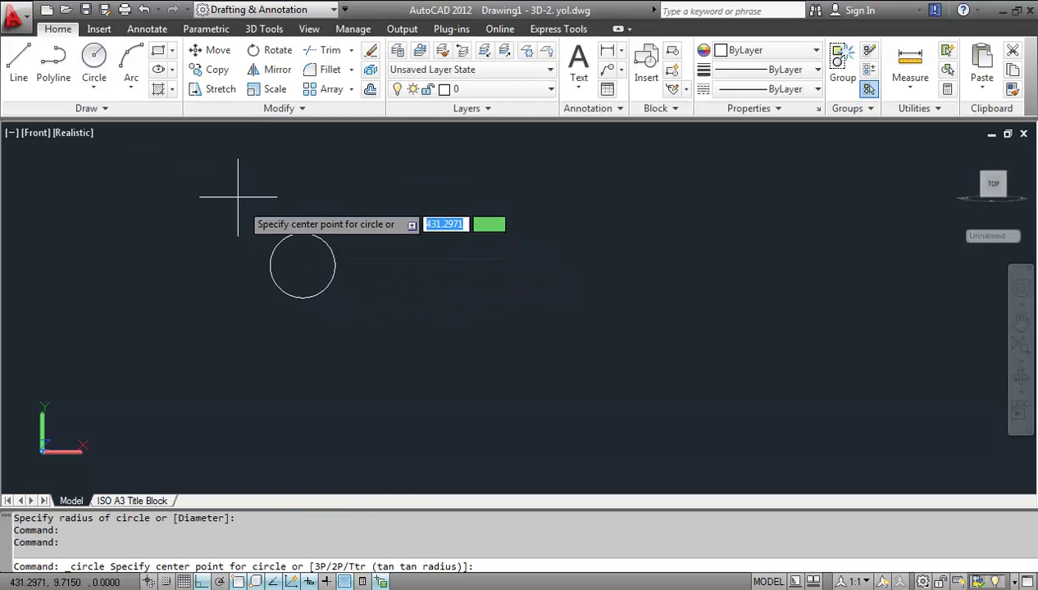
click(302, 265)
click(352, 312)
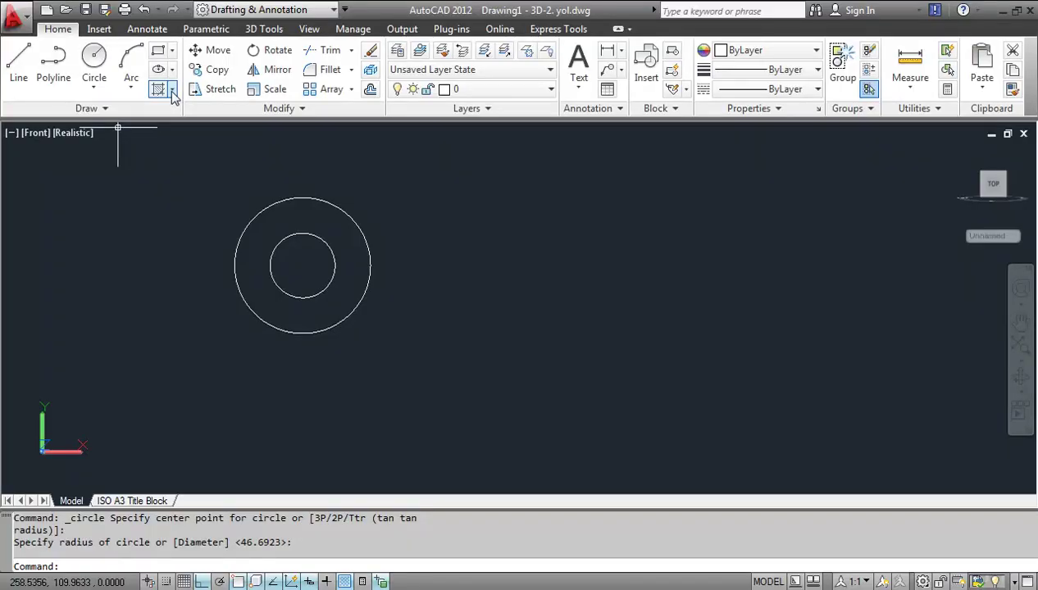
Create a hatch inside the inner circle and set its pattern to ANSI31
click(172, 91)
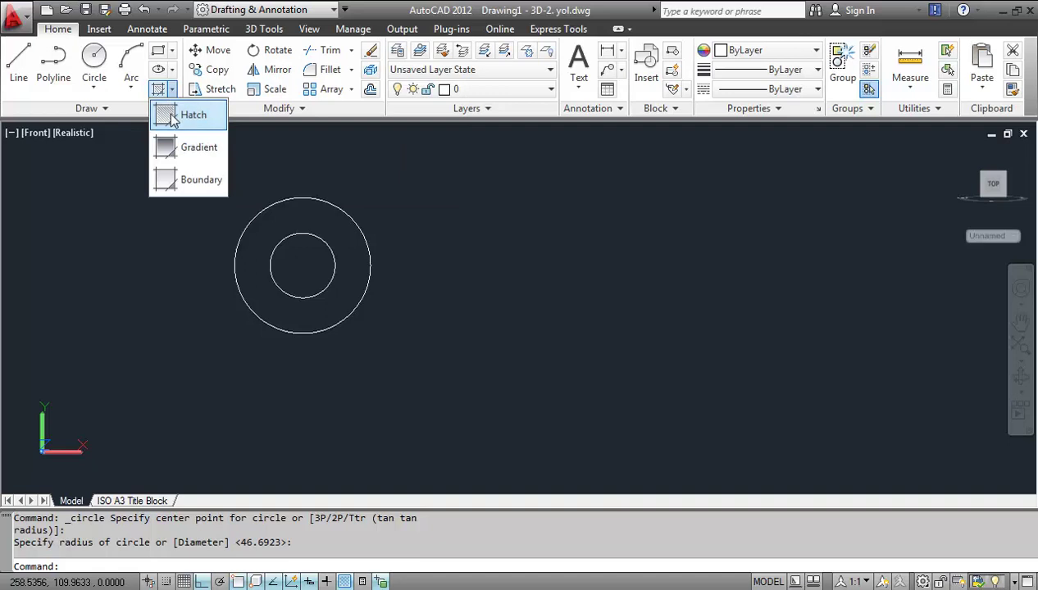
click(166, 118)
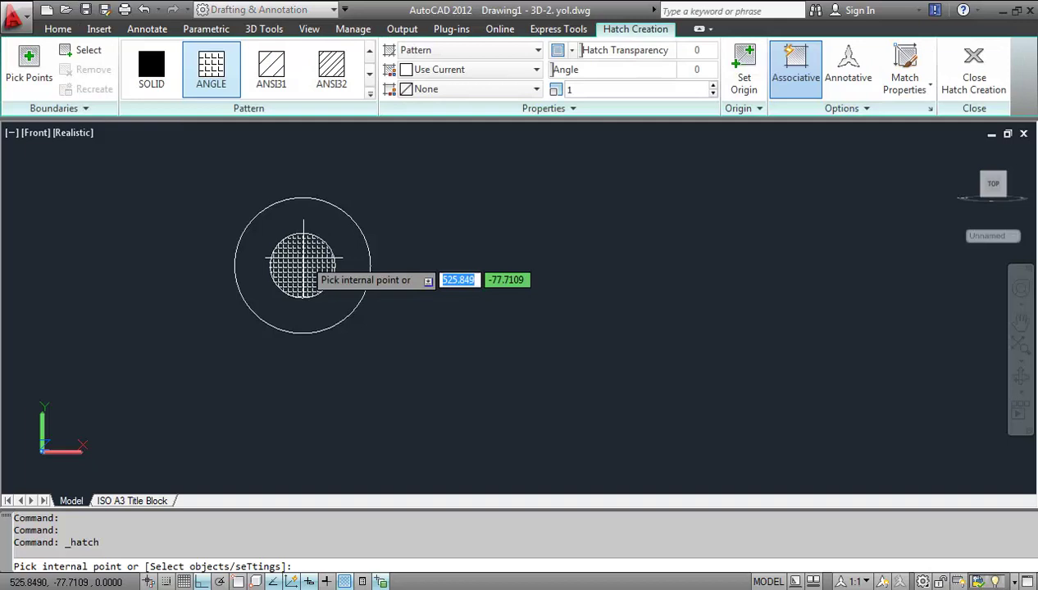
click(304, 261)
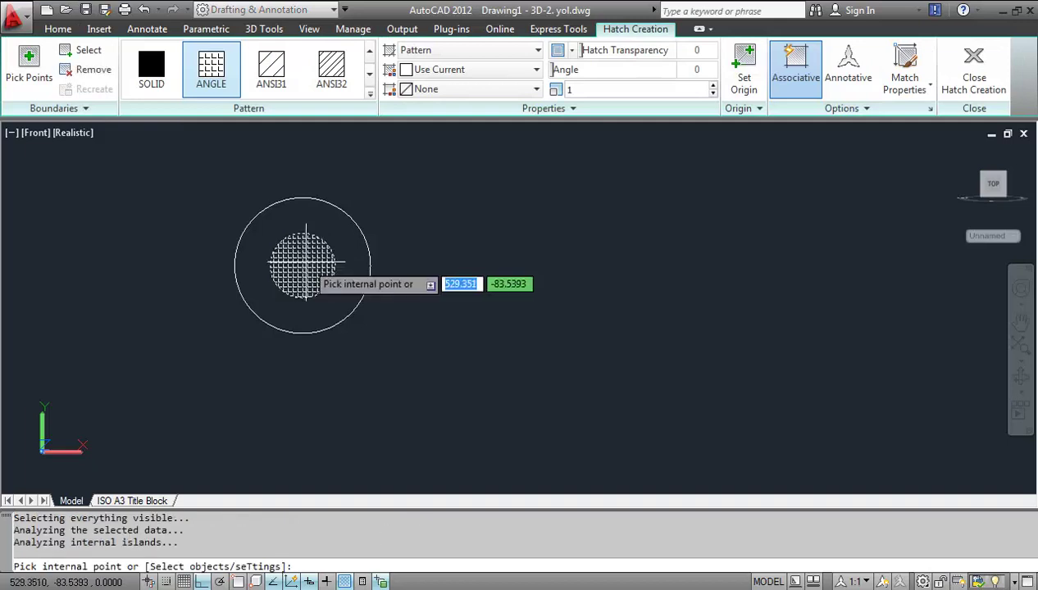
click(278, 70)
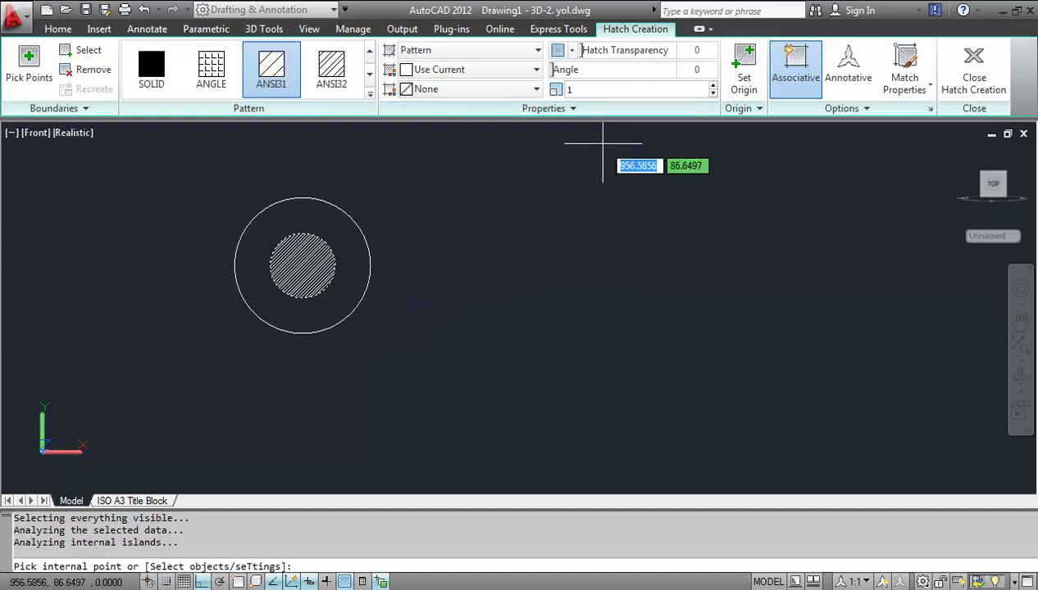
Try a hatch pattern scale of 10, and set the scale to 3
click(596, 89)
text(10)
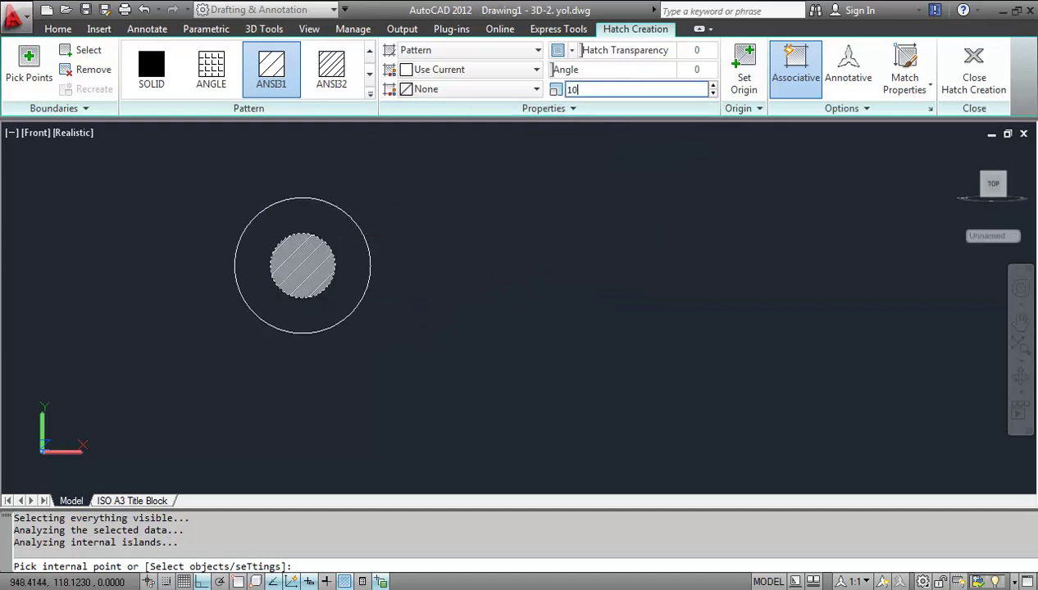
key(Tab)
click(571, 90)
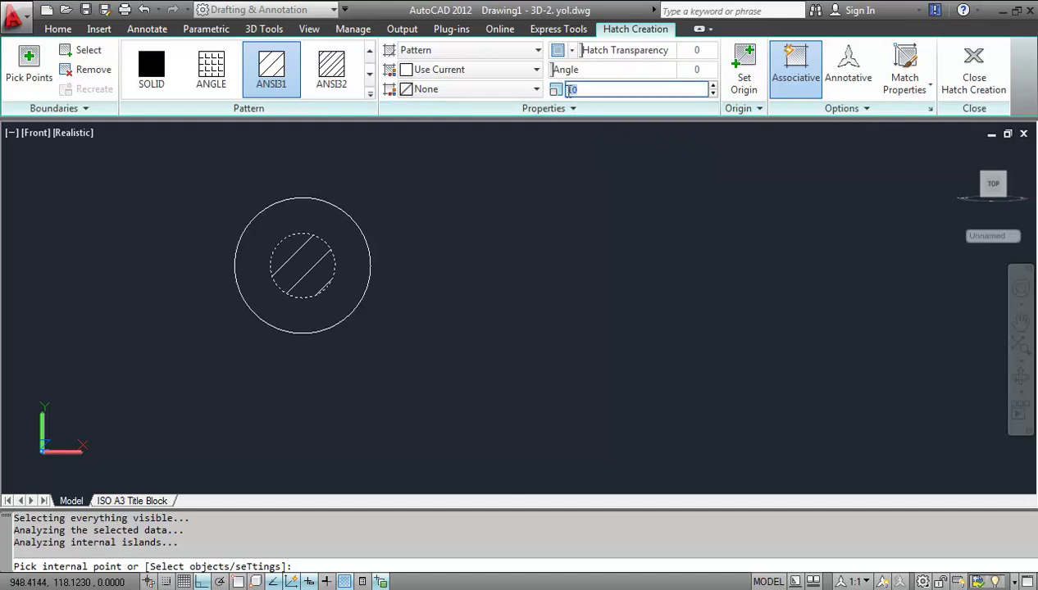
key(Return)
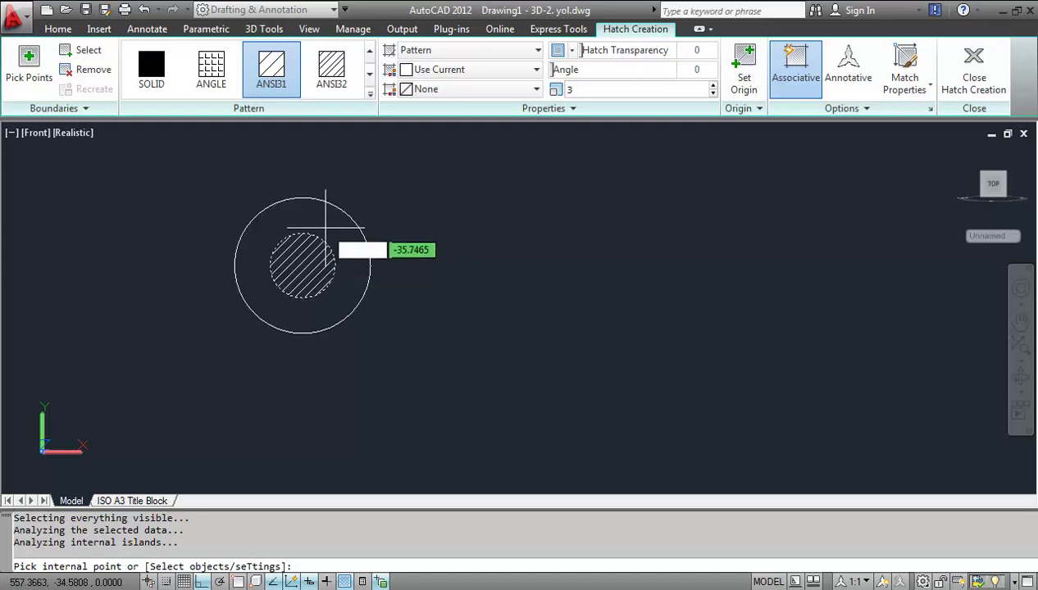
Apply the ANSI31 hatch to the ring between the two circles, leaving the inner circle empty
click(318, 277)
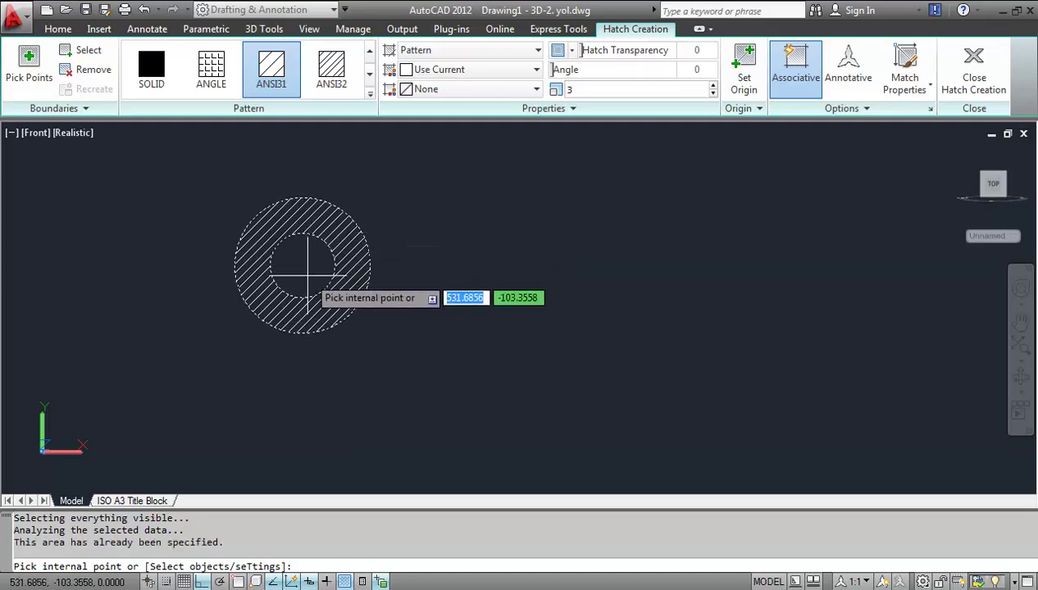
key(Escape)
click(309, 271)
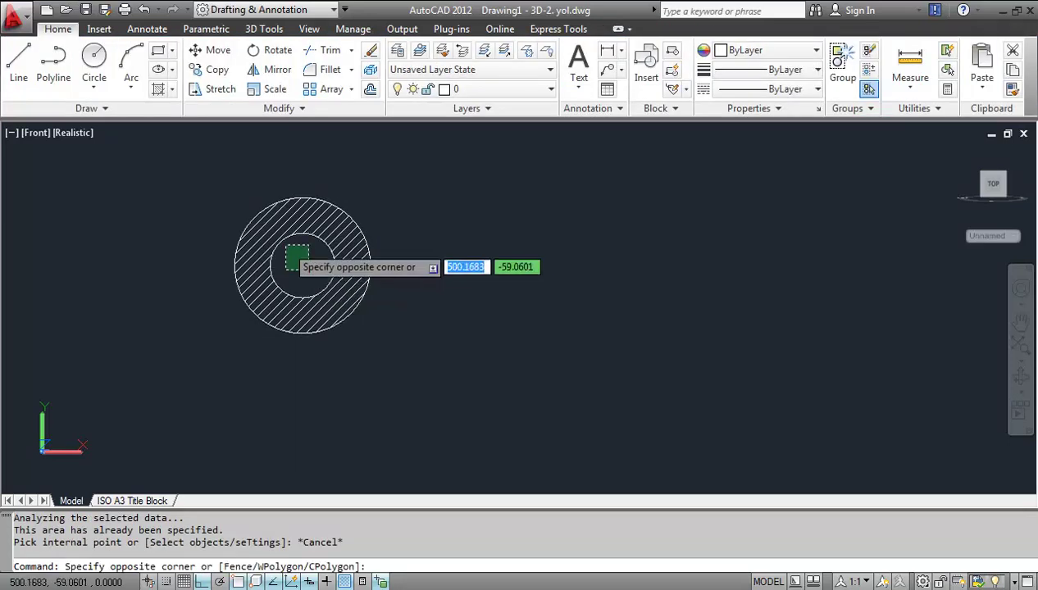
click(286, 246)
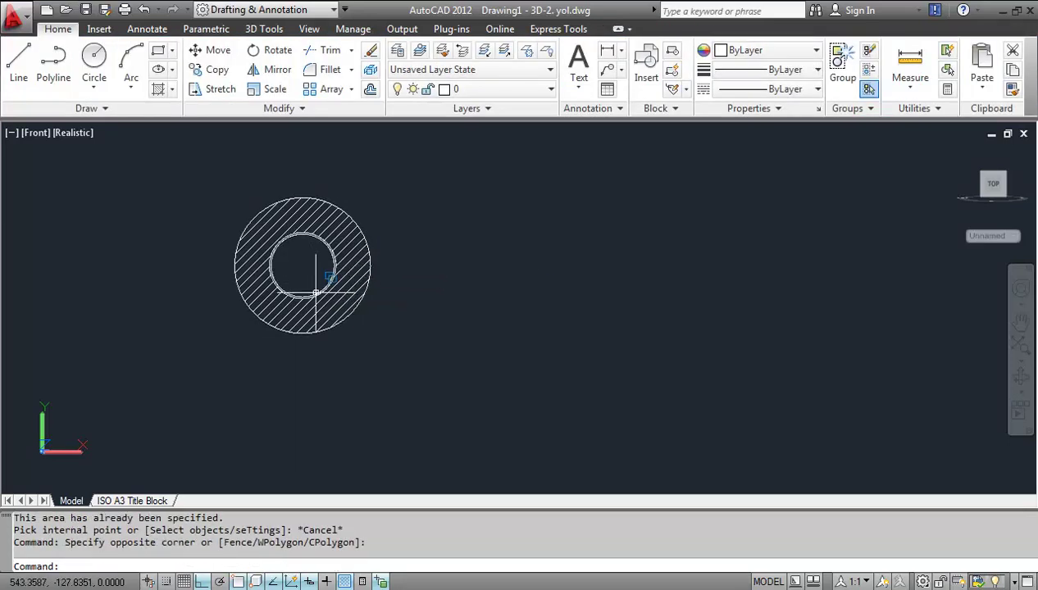
Hatch the inner circle with ANSI31 at a 90° angle and a scale of 3
click(167, 89)
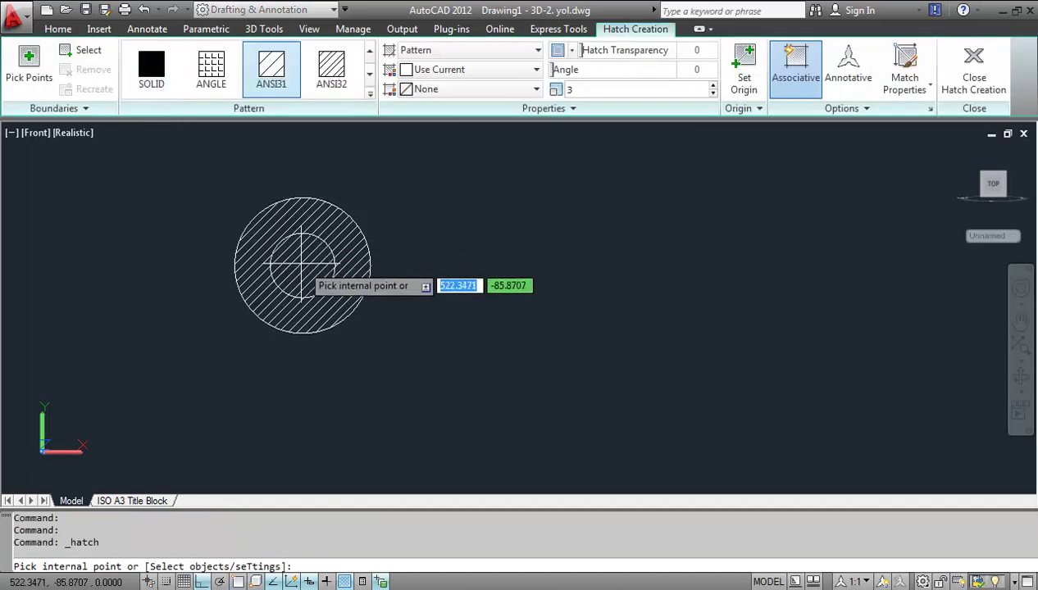
click(302, 264)
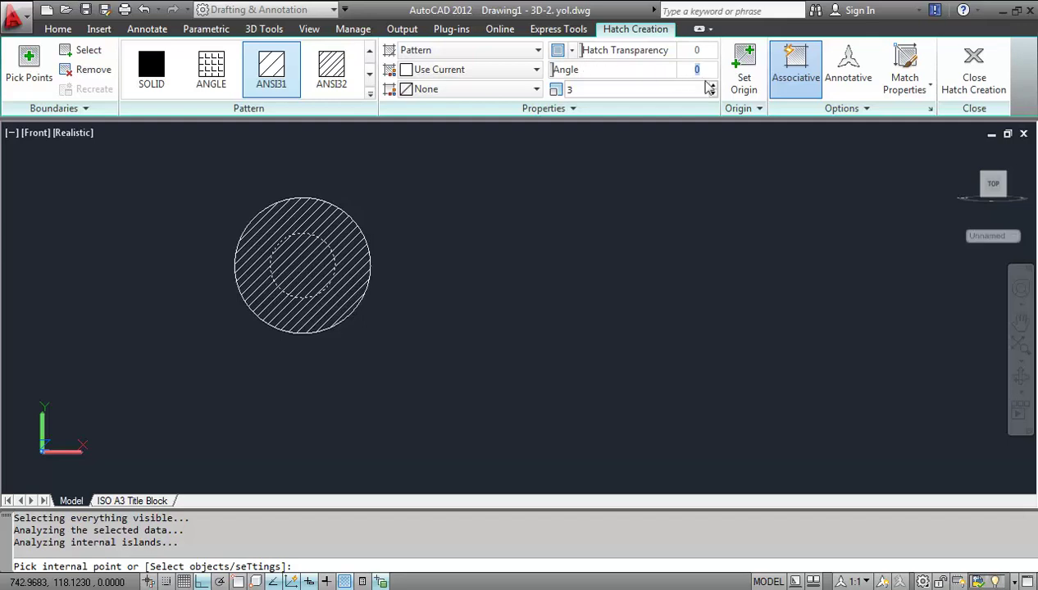
text(90)
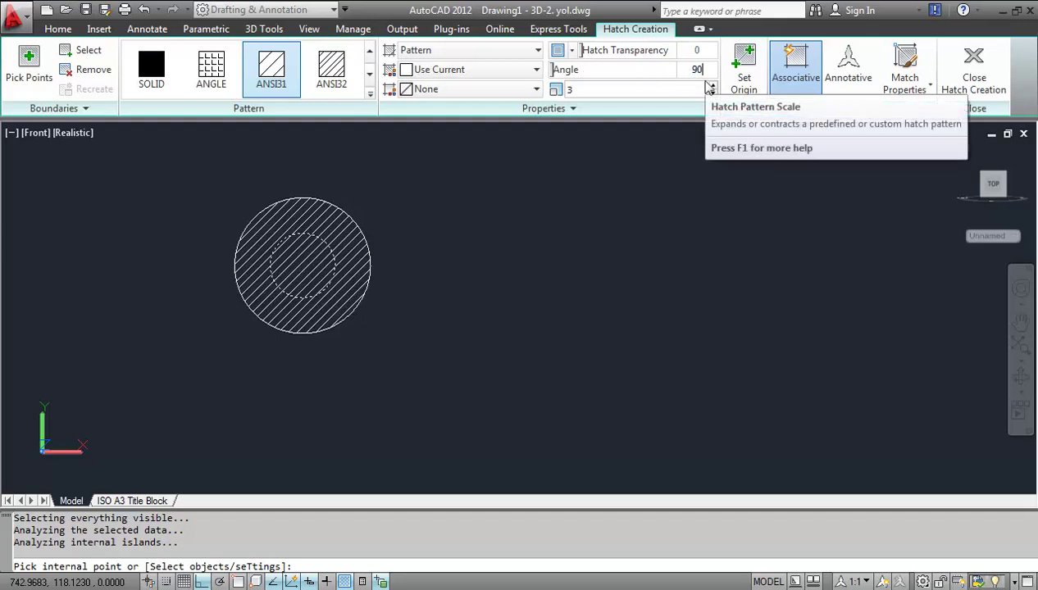
key(Return)
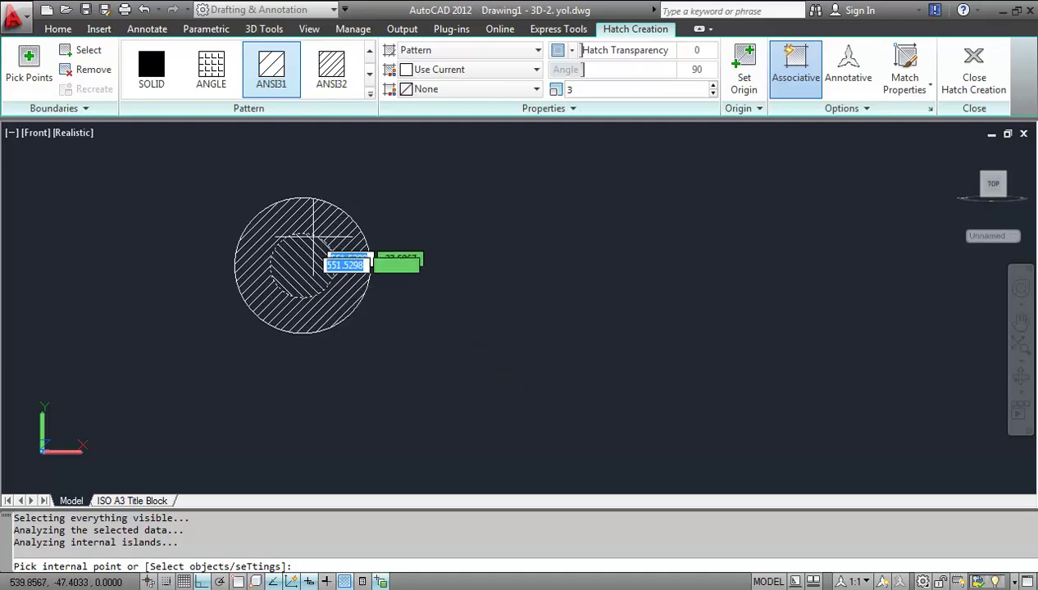
click(300, 263)
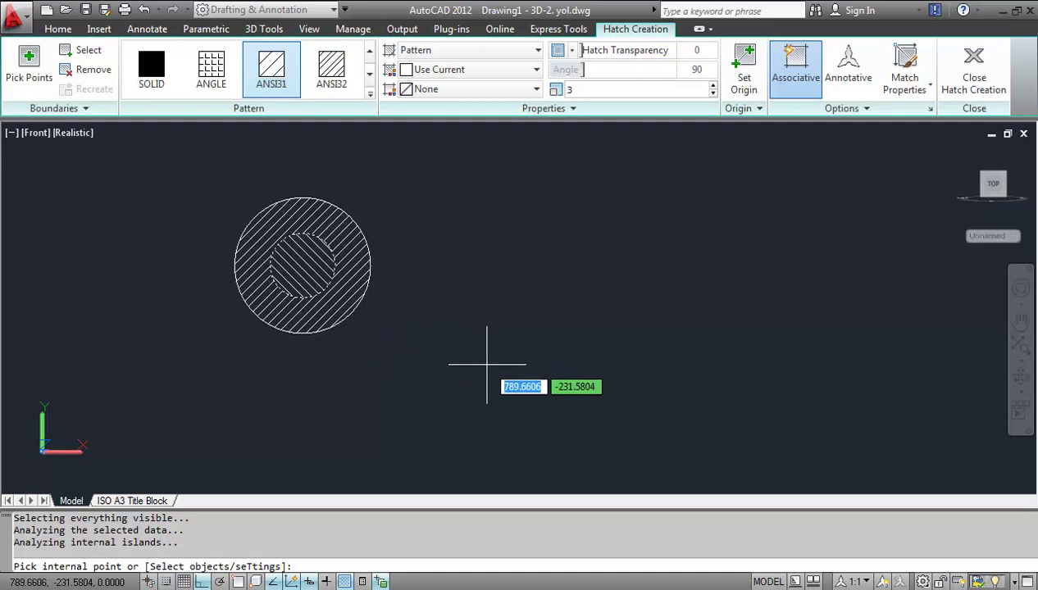
key(Escape)
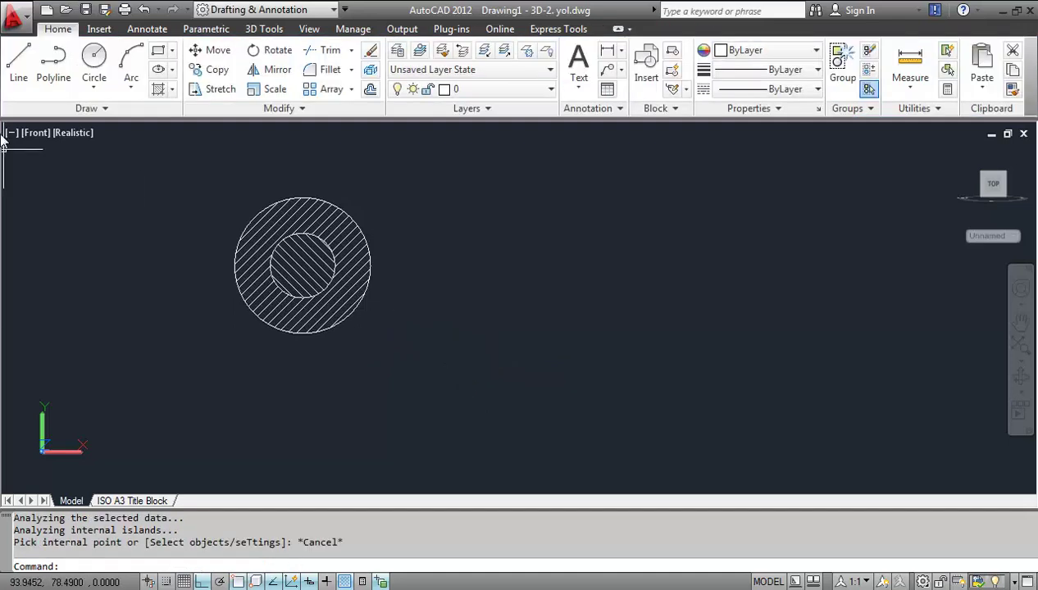
Draw a rectangle from lines to the right of the circles, leaving a small gap at its lower-left corner
click(18, 65)
click(624, 348)
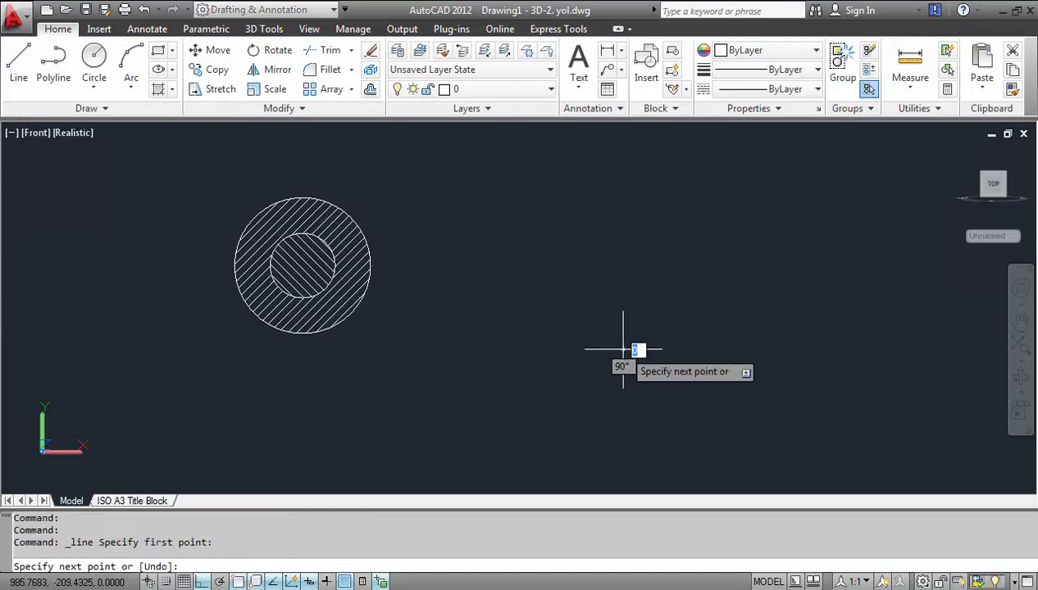
click(849, 348)
click(850, 149)
click(625, 148)
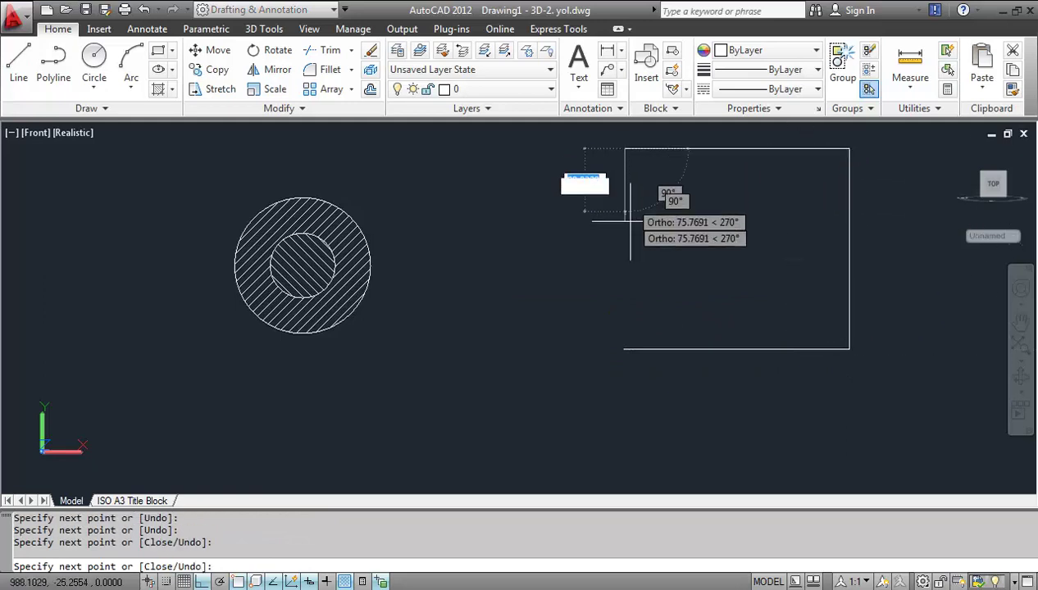
click(625, 335)
key(Escape)
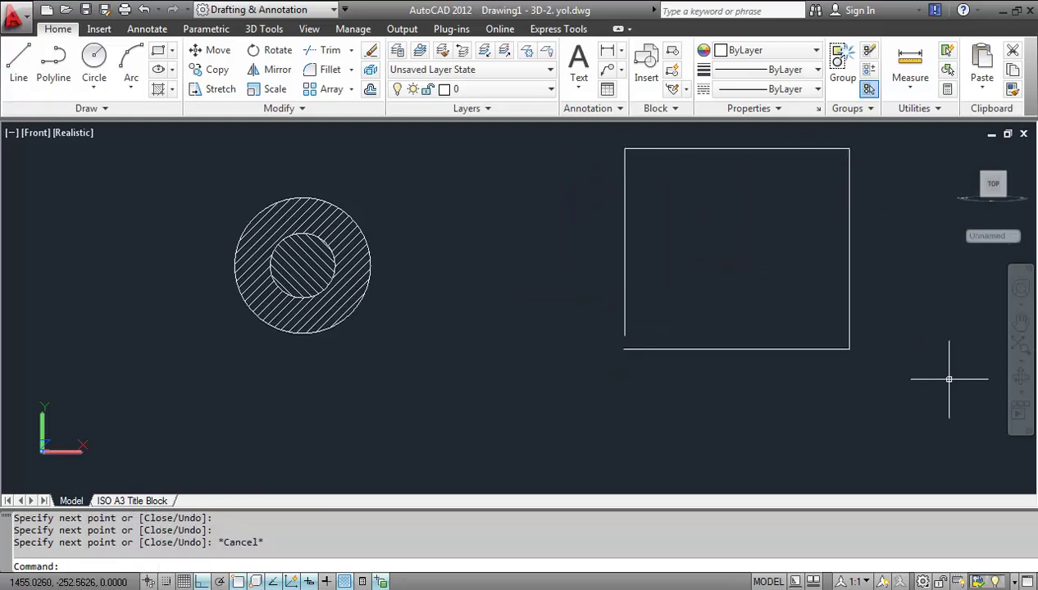
Try to hatch the open rectangle with ANSI31 at a scale of 3, and inspect the gap at its lower-left corner
click(158, 90)
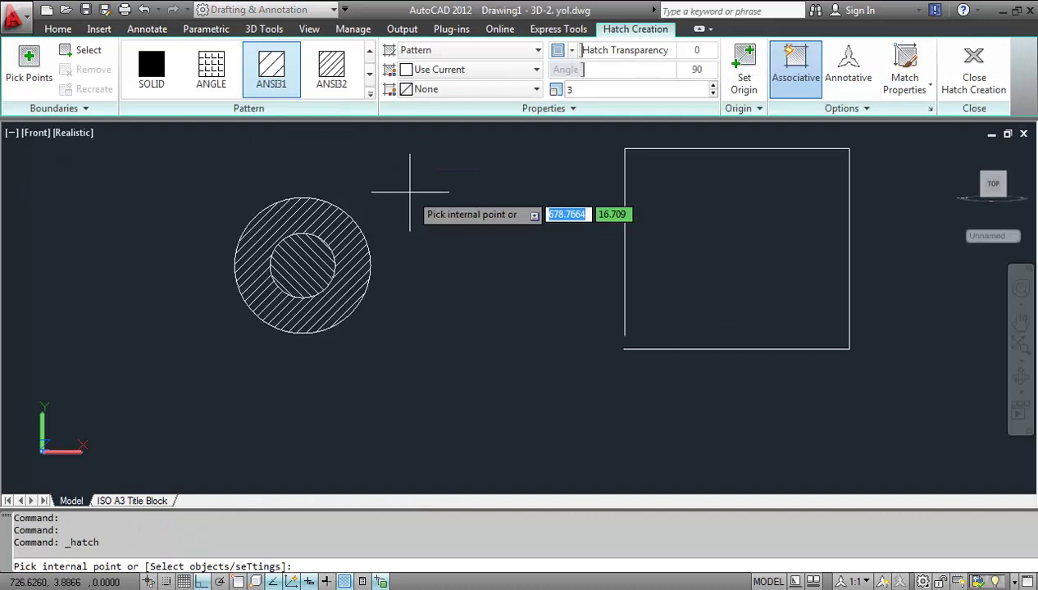
click(665, 231)
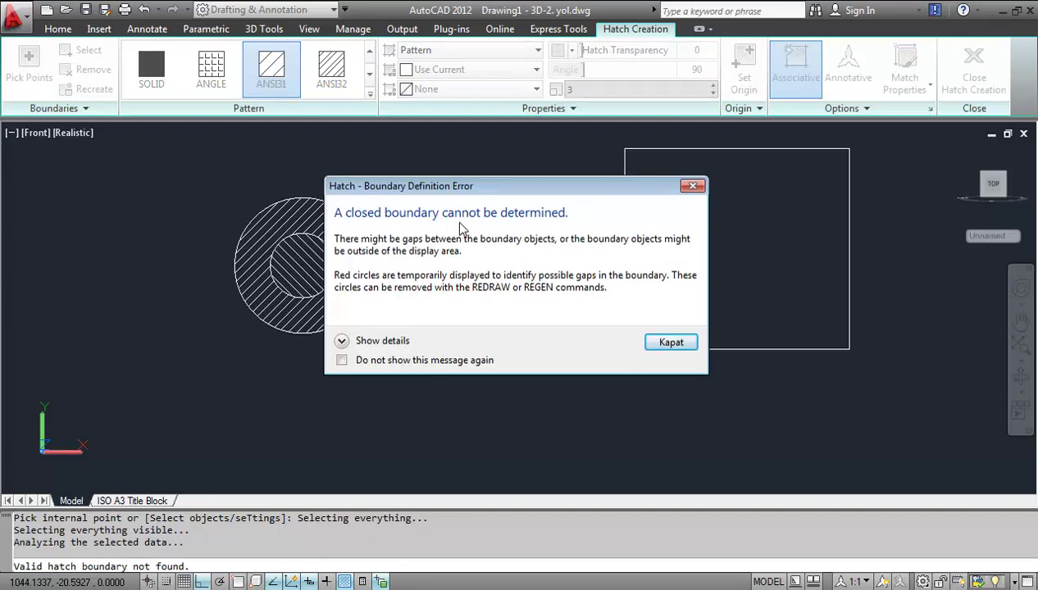
click(693, 188)
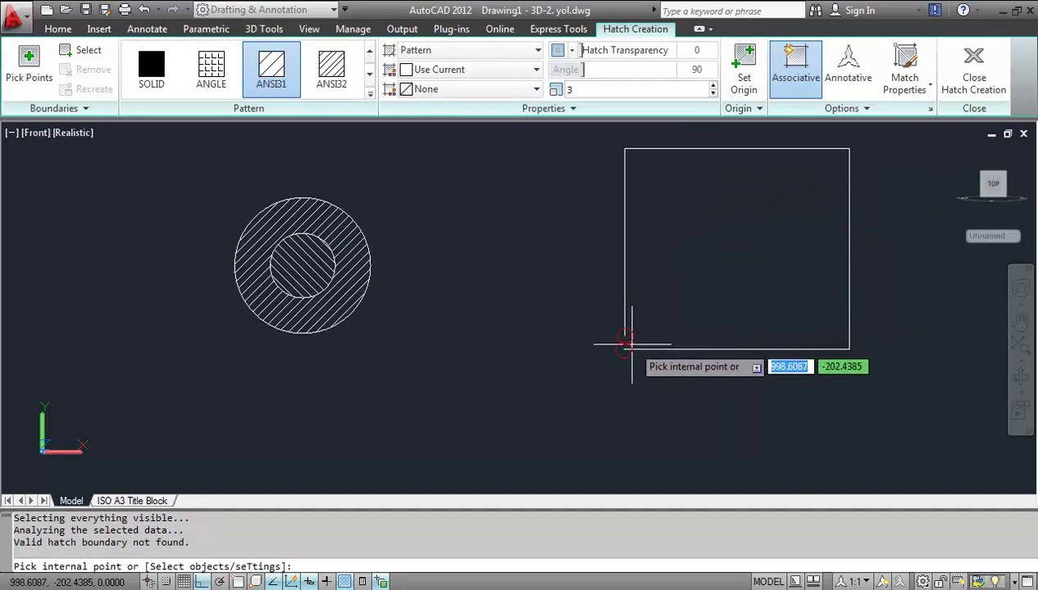
scroll(637, 343, up, 5)
scroll(642, 338, up, 1)
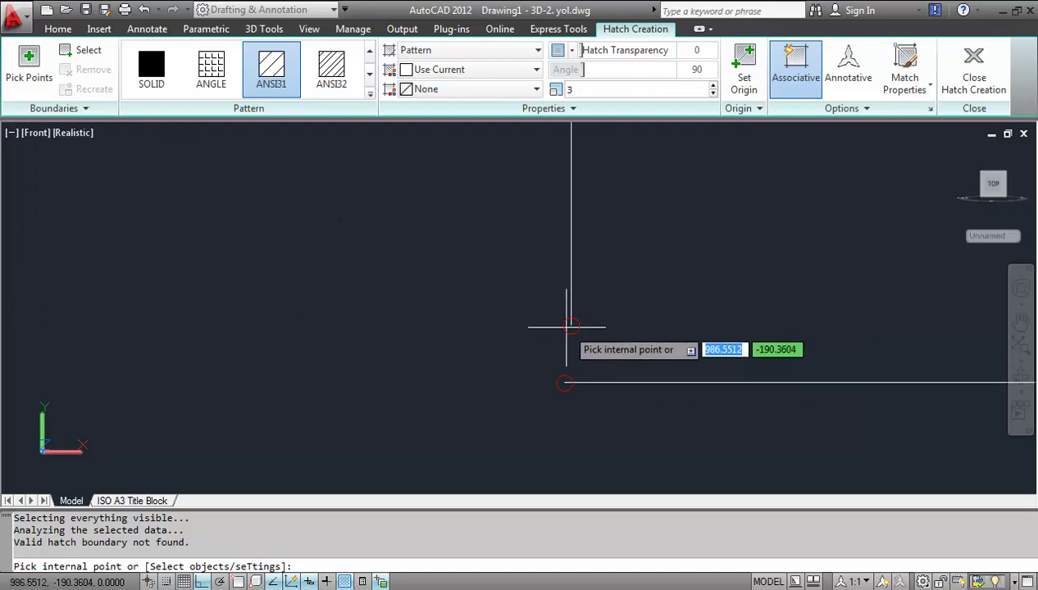
key(Escape)
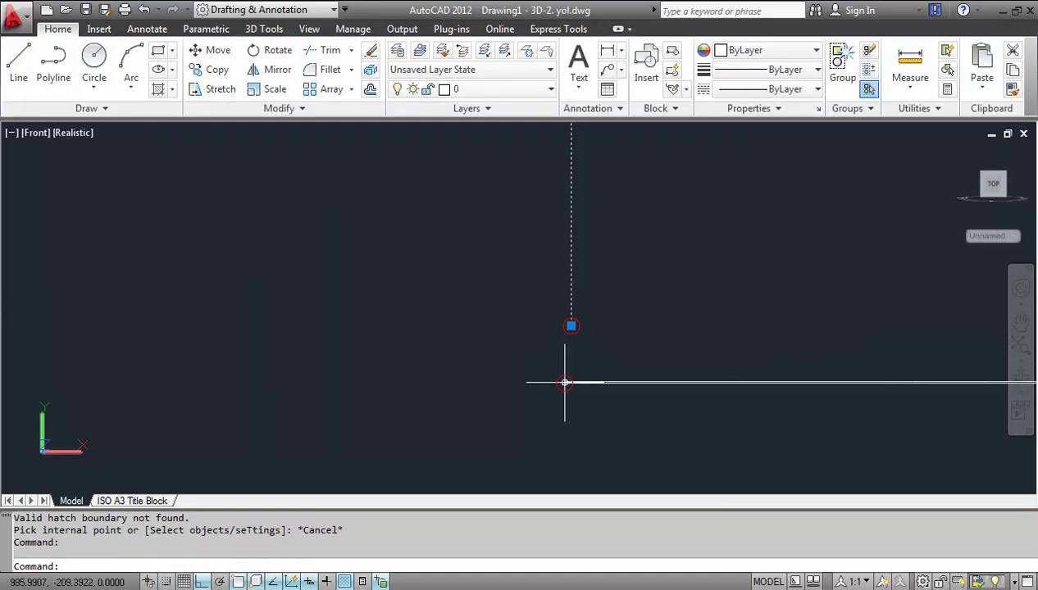
Stretch the lower end of the rectangle's left side down to the bottom line to close the corner gap
key(Escape)
click(568, 382)
key(Escape)
click(571, 308)
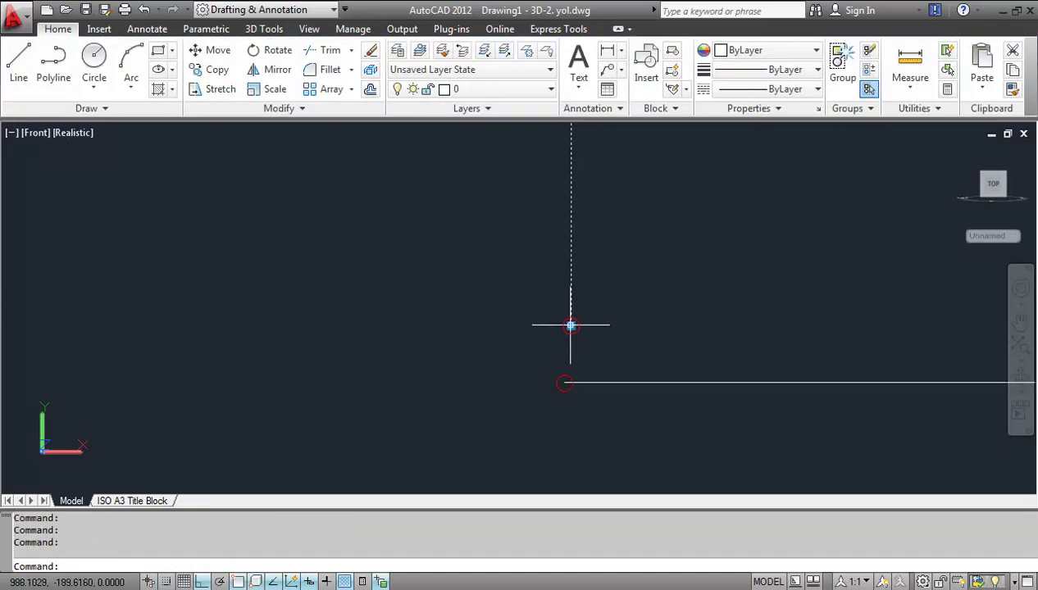
click(571, 325)
key(Escape)
scroll(642, 304, down, 5)
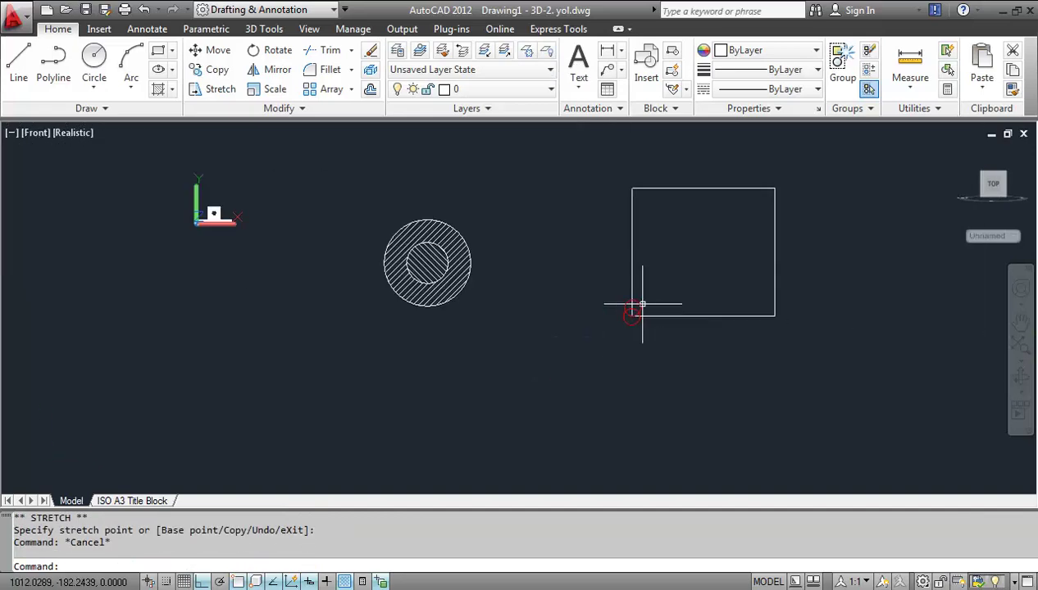
scroll(642, 304, down, 2)
scroll(742, 262, up, 2)
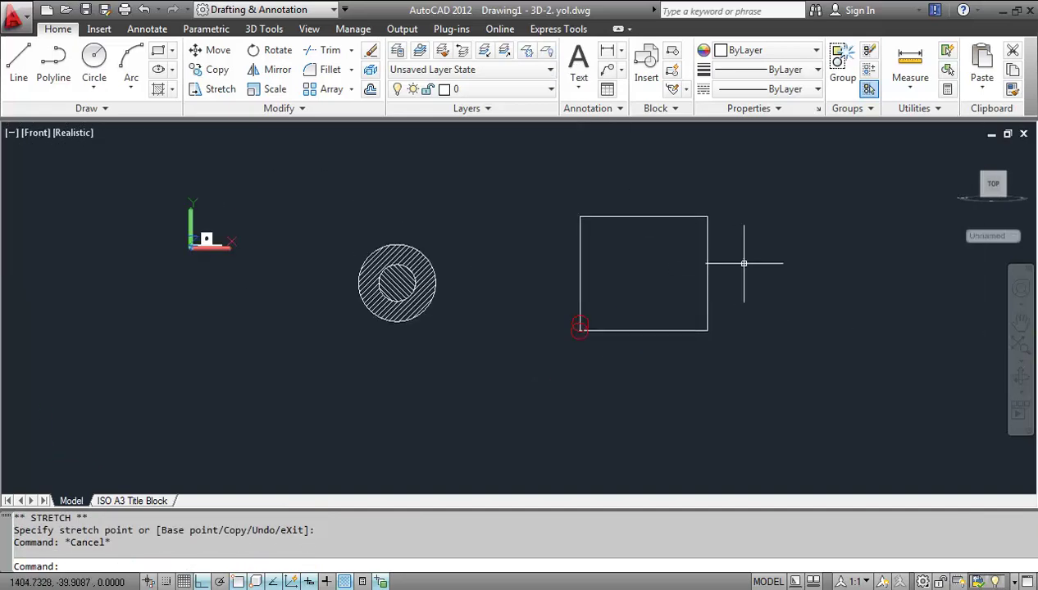
Hatch the closed rectangle with ANSI31 at a 90° angle and a scale of 10
click(164, 90)
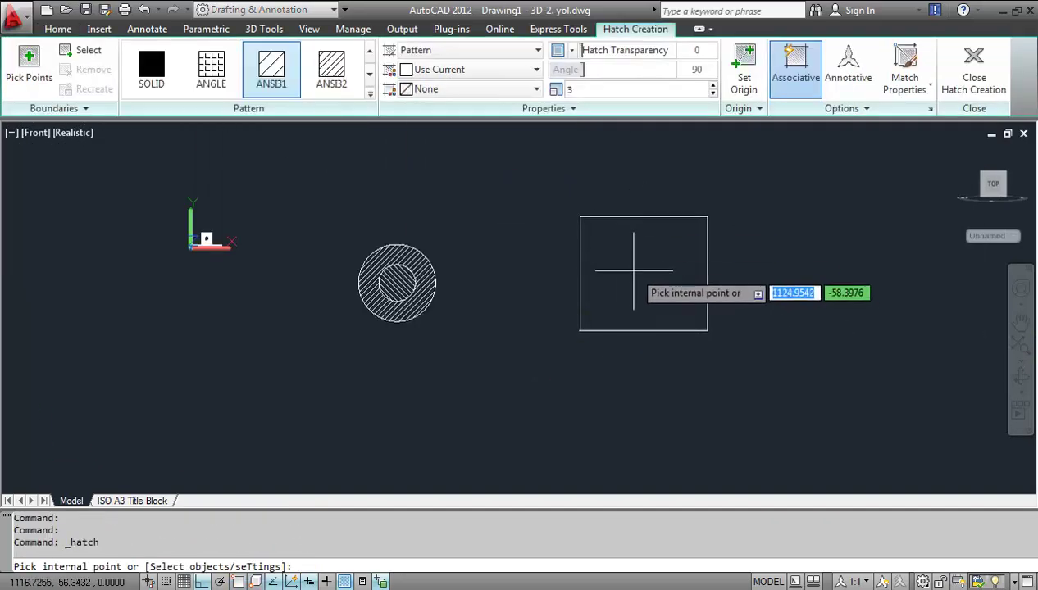
click(633, 270)
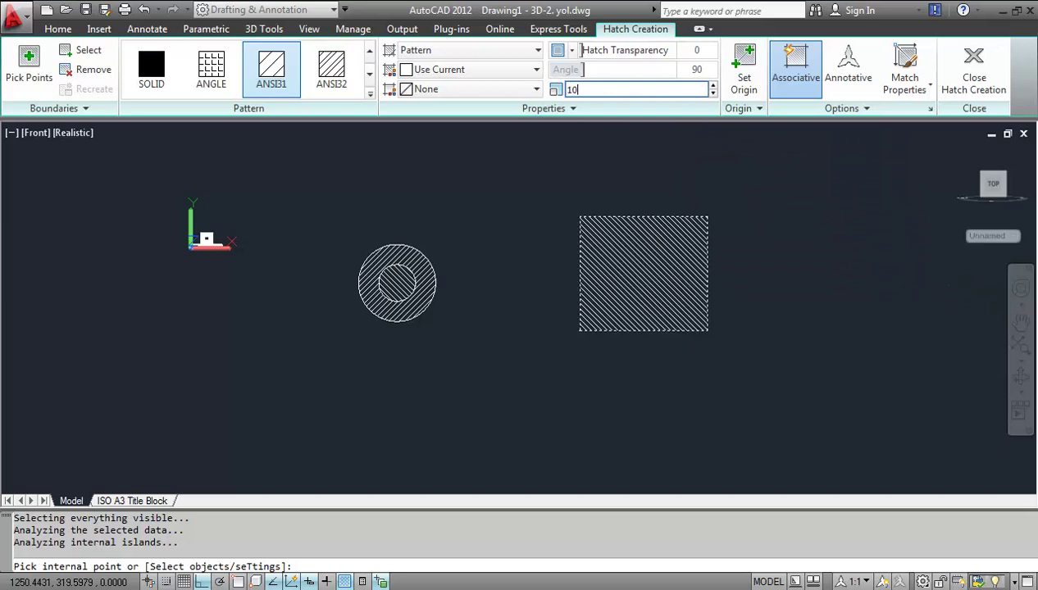
key(Return)
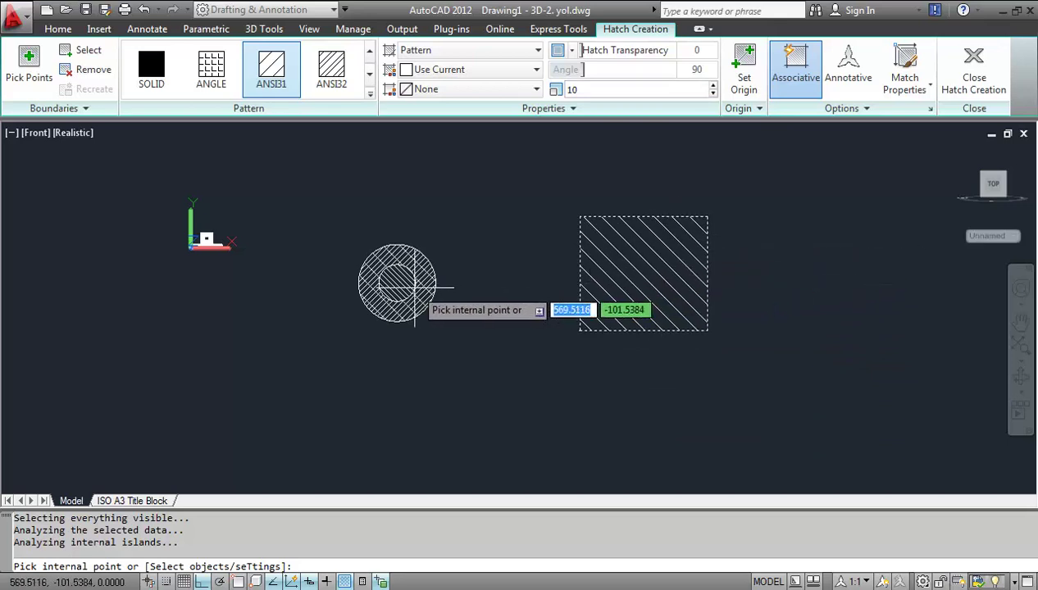
key(alt+Tab)
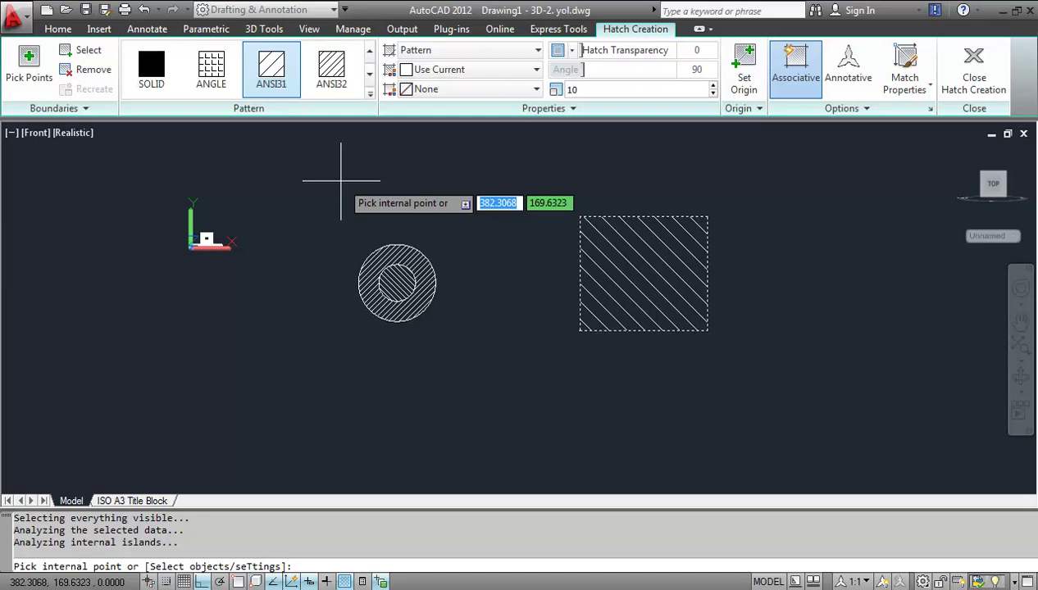
key(Escape)
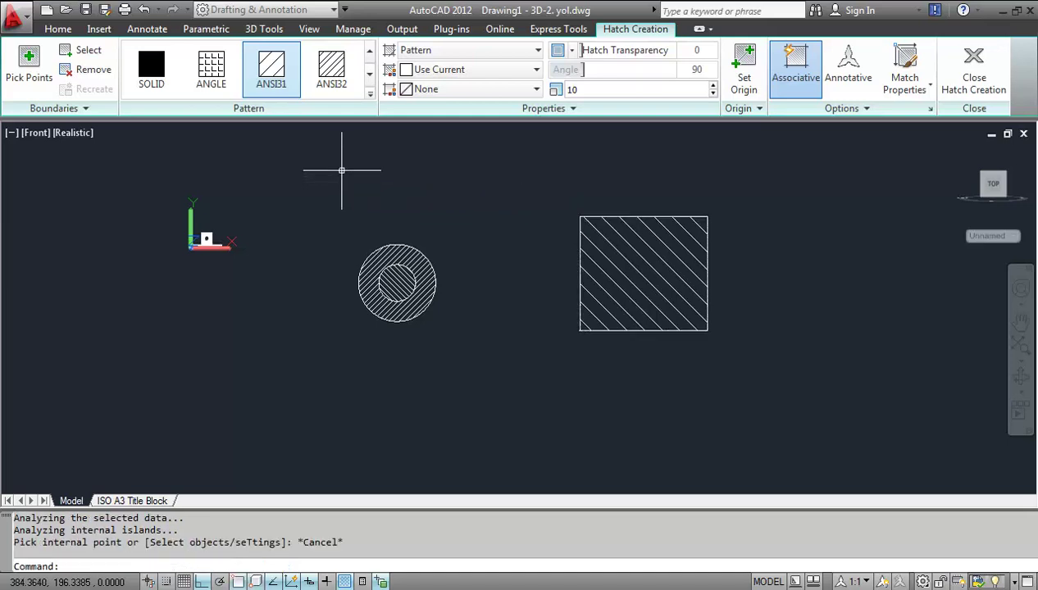
Erase the hatched circles and the hatched rectangle, and bring the 3D bracket model into an angled view
click(336, 165)
click(849, 439)
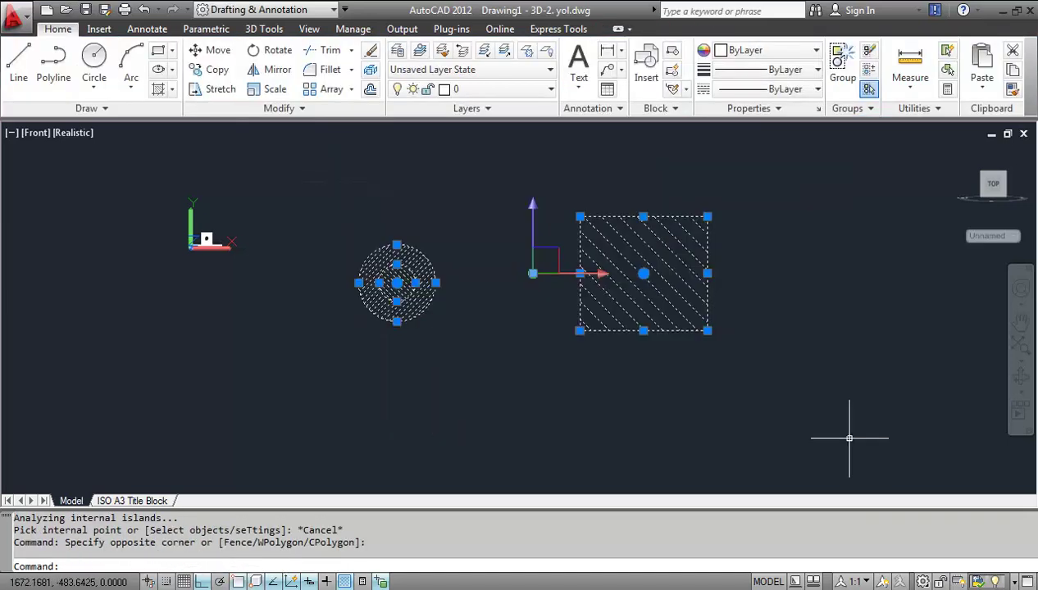
key(Delete)
scroll(216, 266, up, 5)
scroll(339, 347, down, 5)
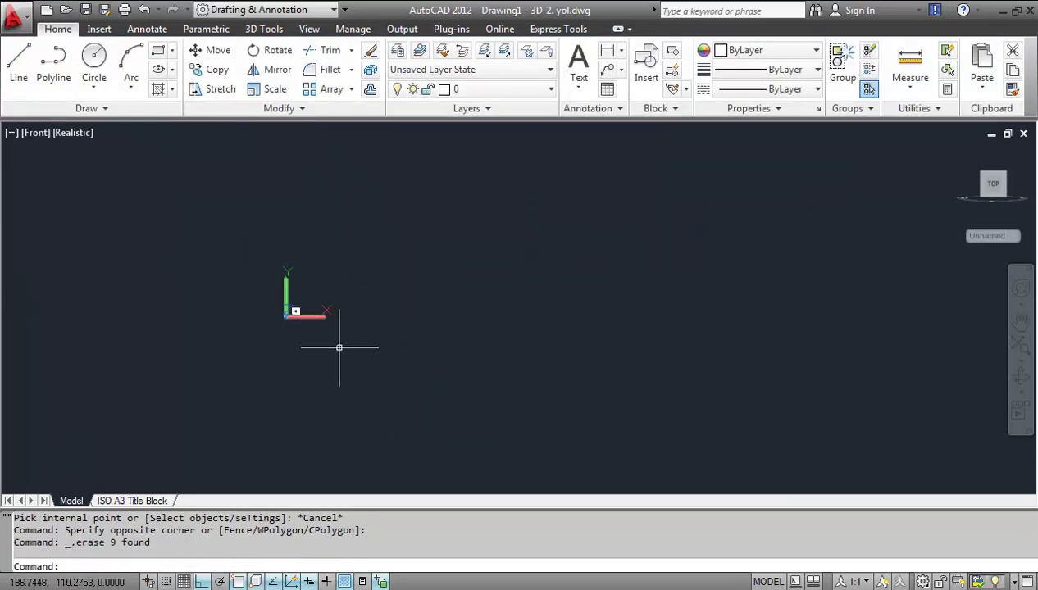
click(1020, 358)
click(1021, 377)
drag(460, 345, 266, 357)
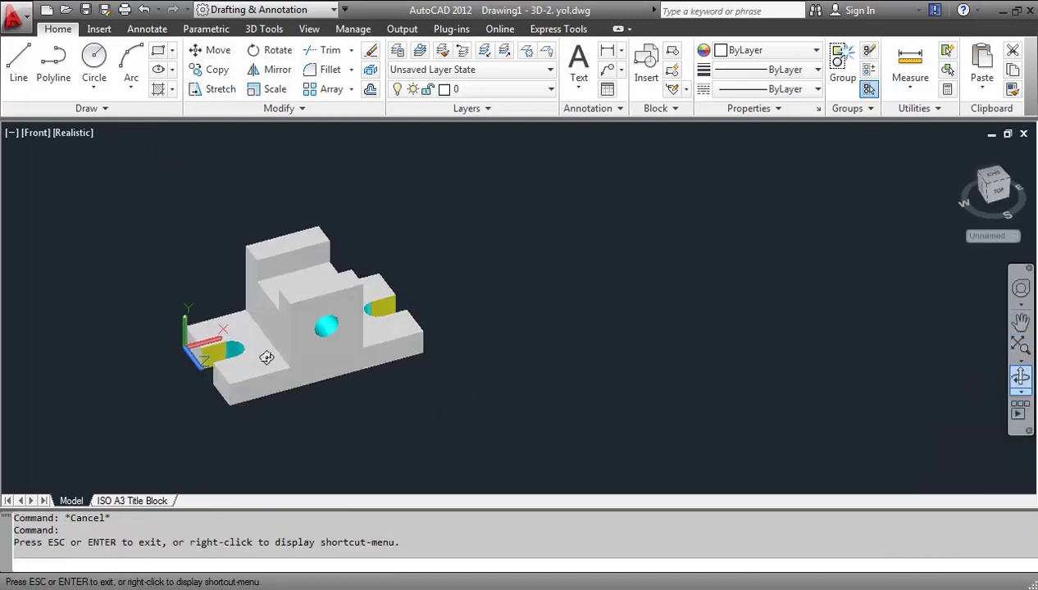
Try a section plane on the left side face of the bracket's central block, and undo it
click(267, 30)
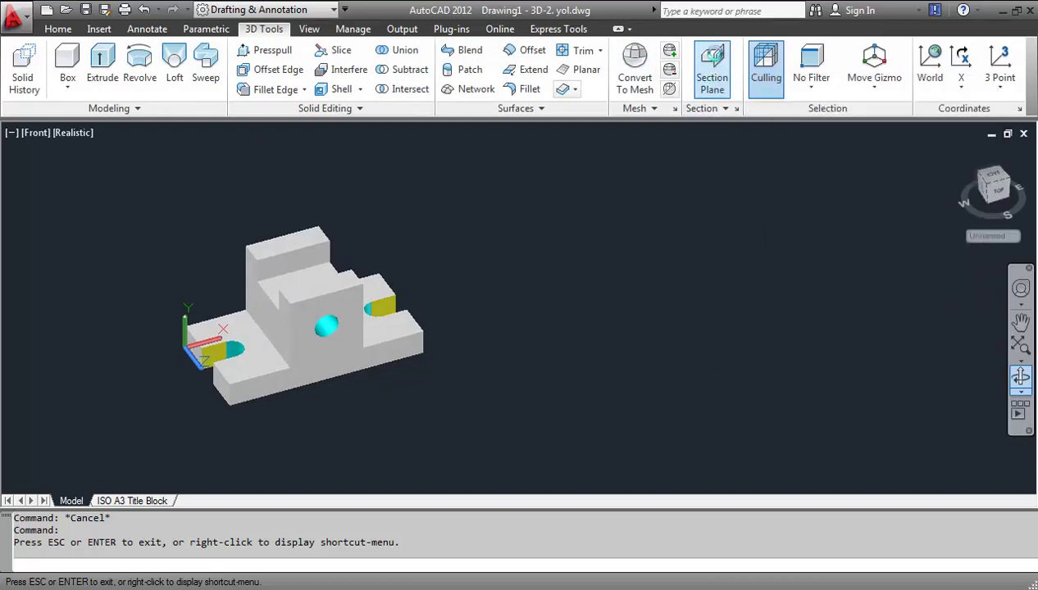
click(712, 70)
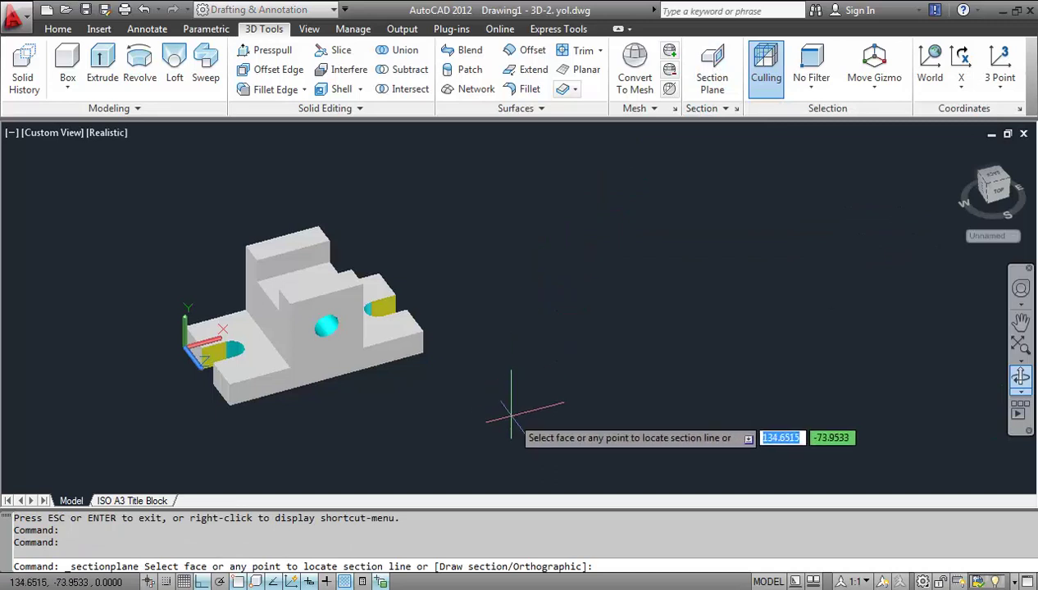
click(276, 330)
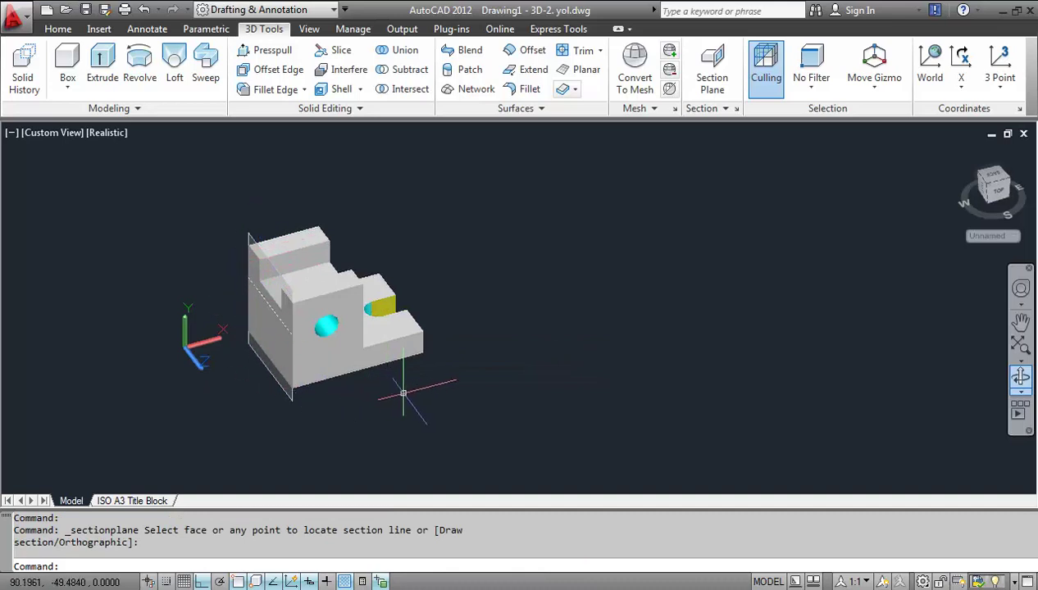
key(ctrl+z)
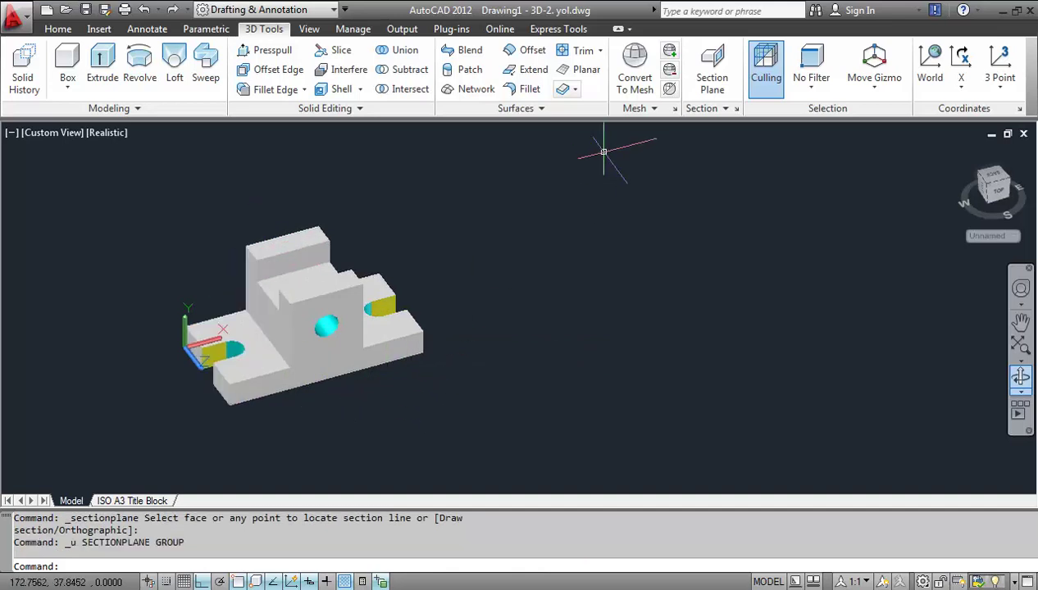
Try section planes on the bracket's front face and on the top face of its rear block, undoing each one
click(713, 65)
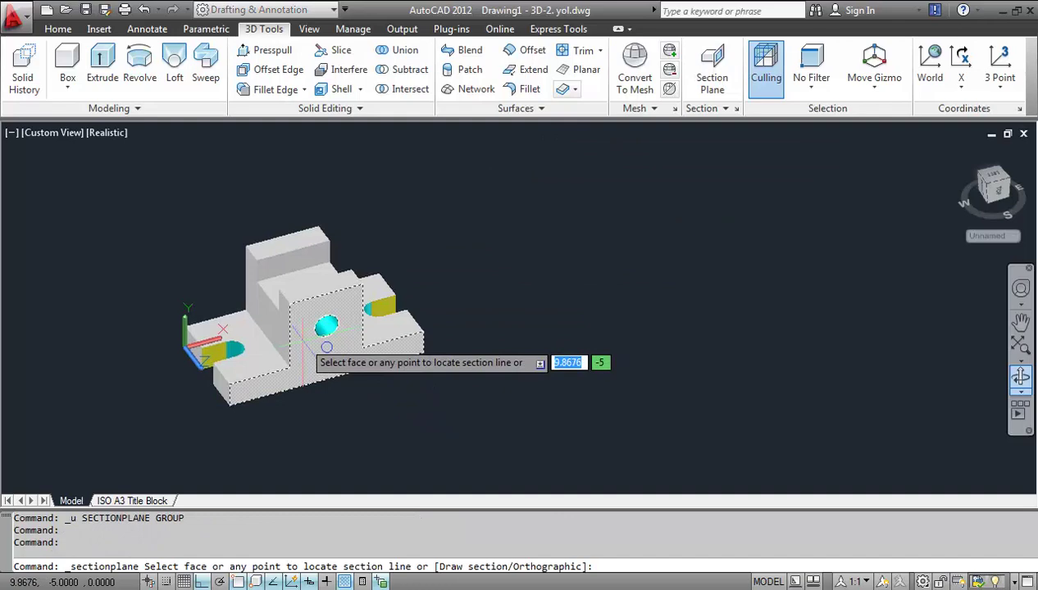
click(303, 341)
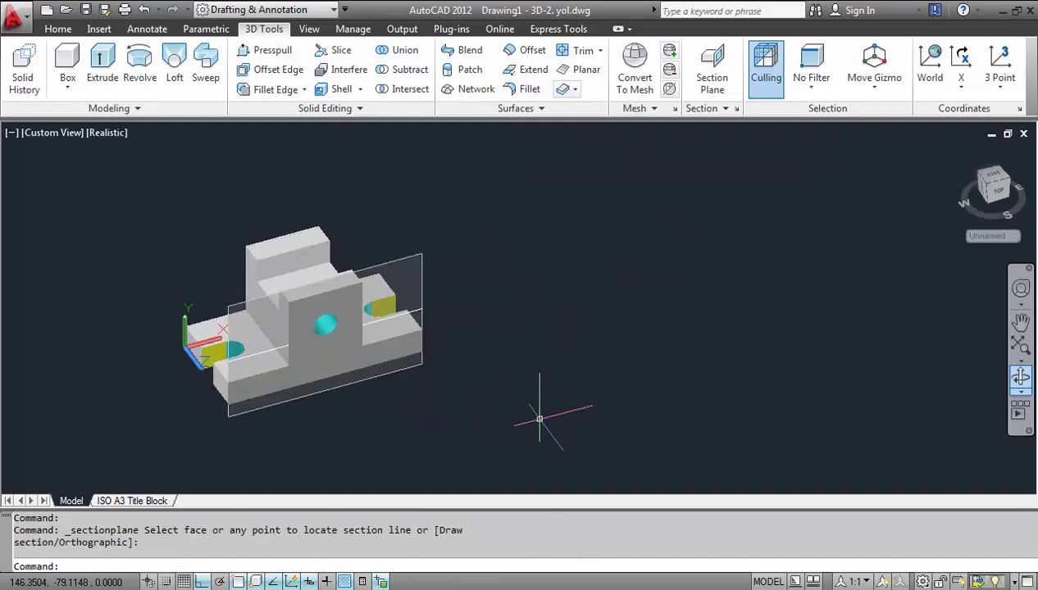
key(ctrl+z)
click(711, 67)
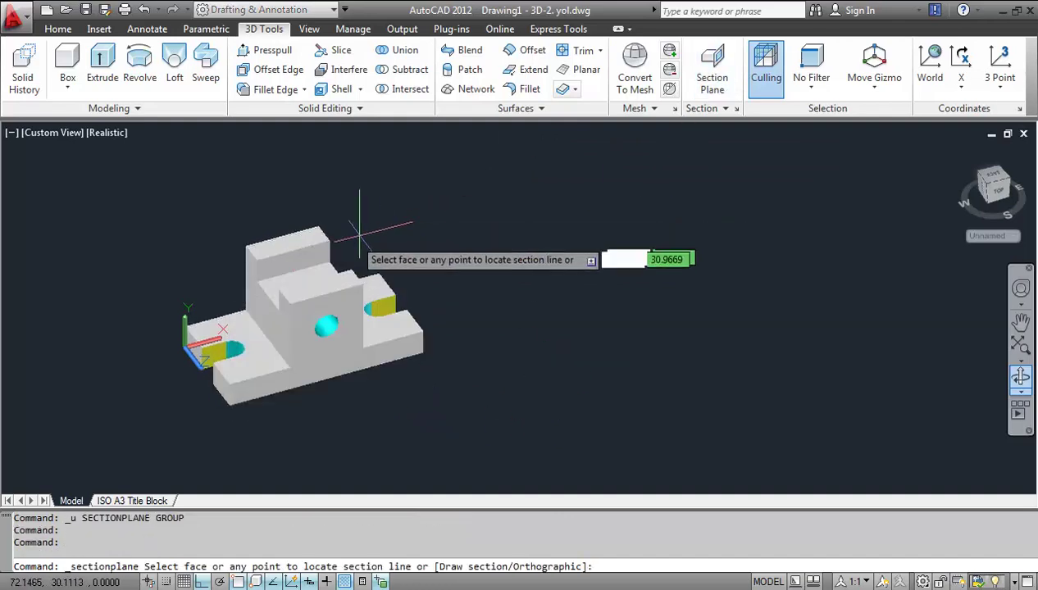
click(288, 243)
key(ctrl+z)
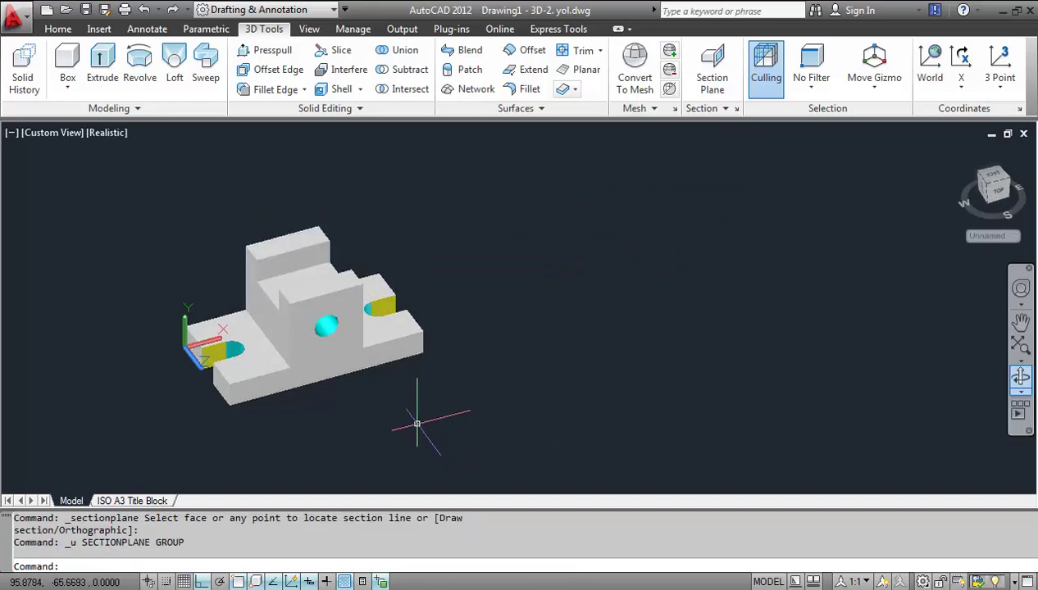
Place a section plane on the central block's left side face and move it about 20.5 units along X into the hole
click(710, 75)
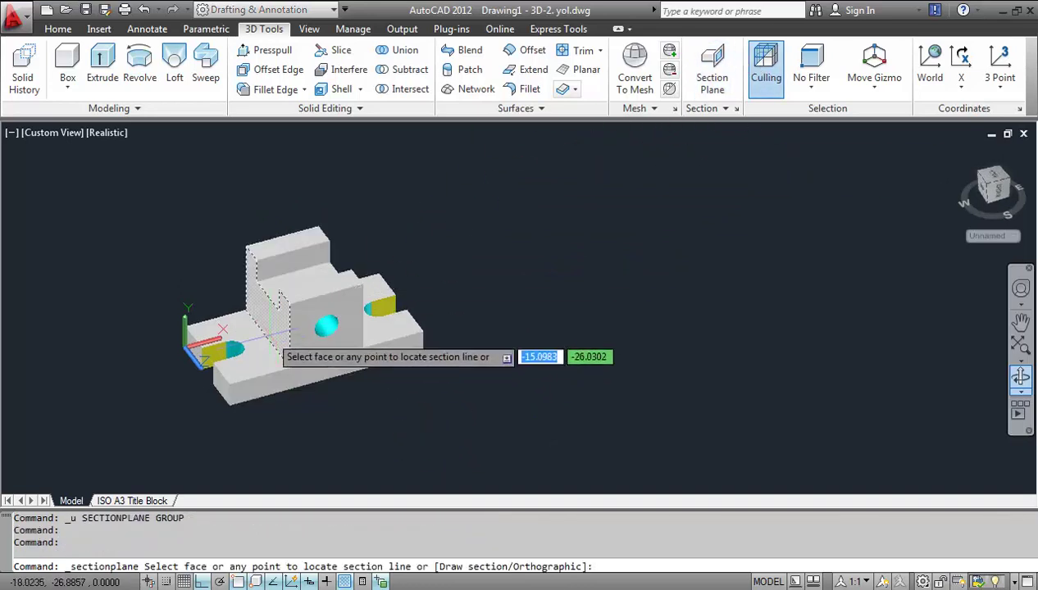
click(280, 348)
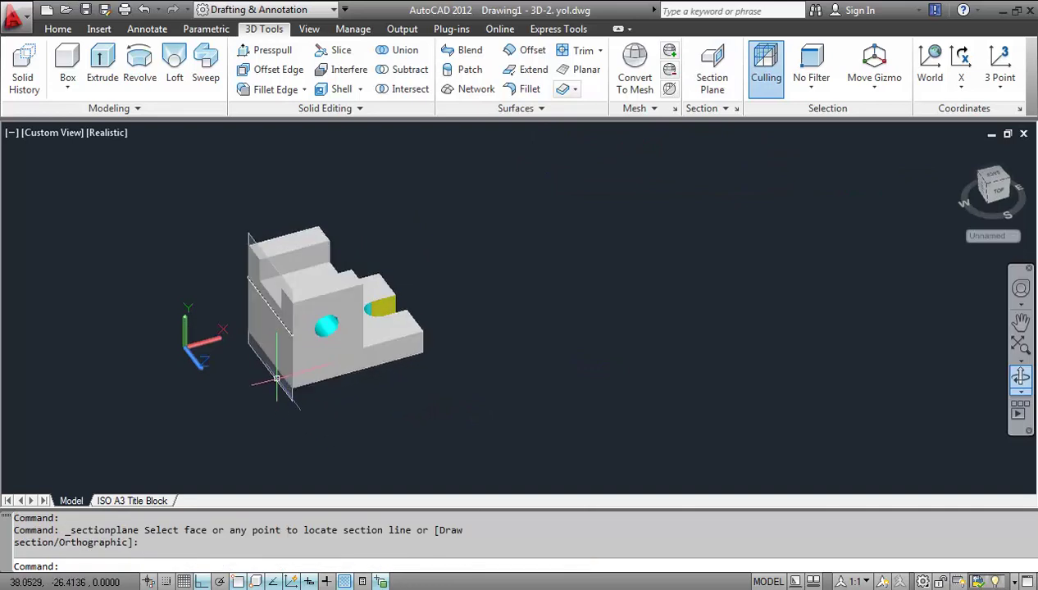
click(291, 270)
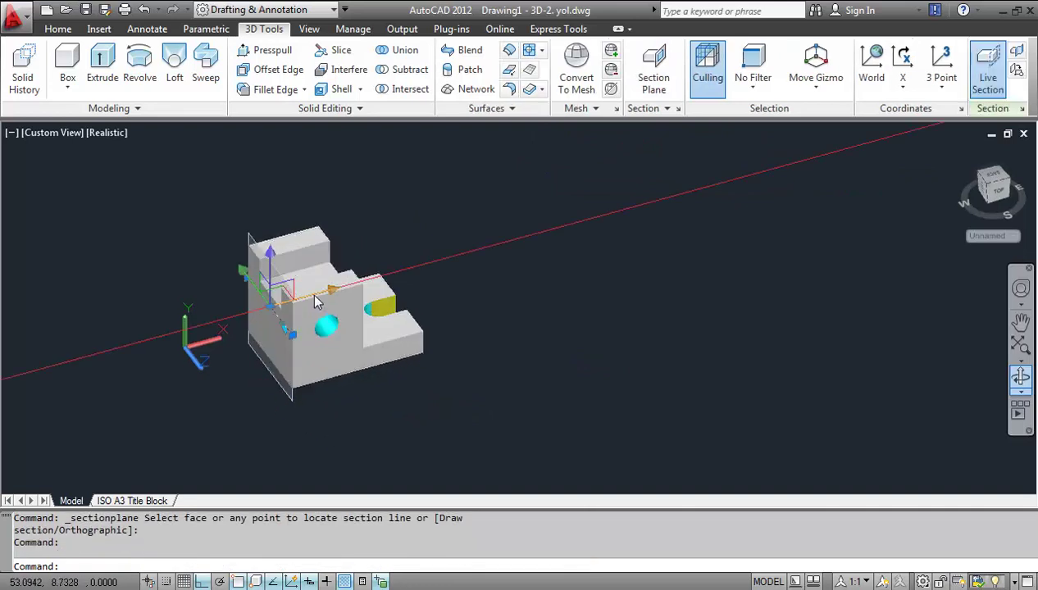
click(318, 299)
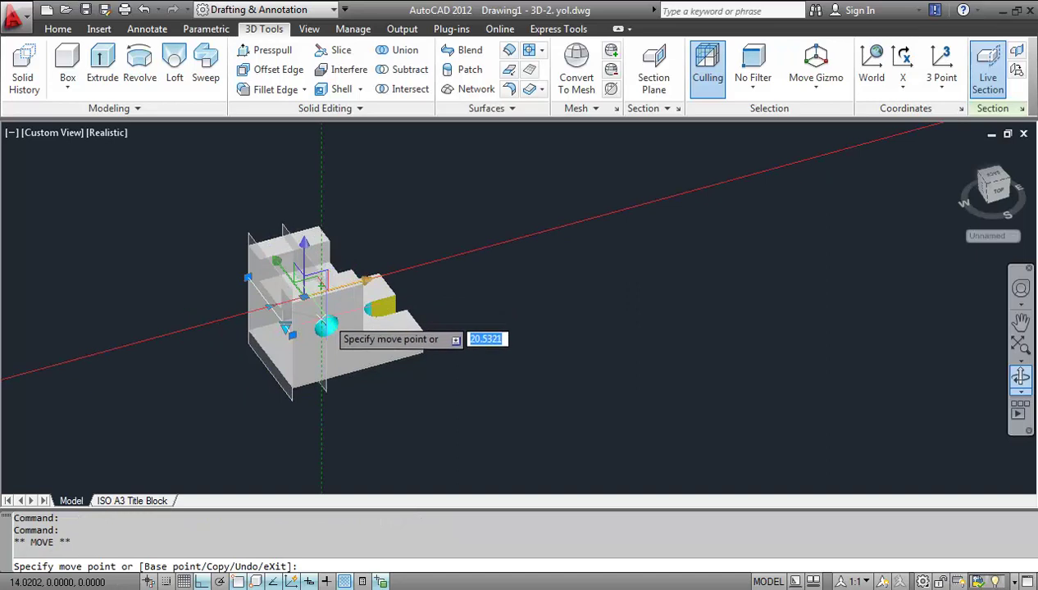
key(Escape)
key(Escape)
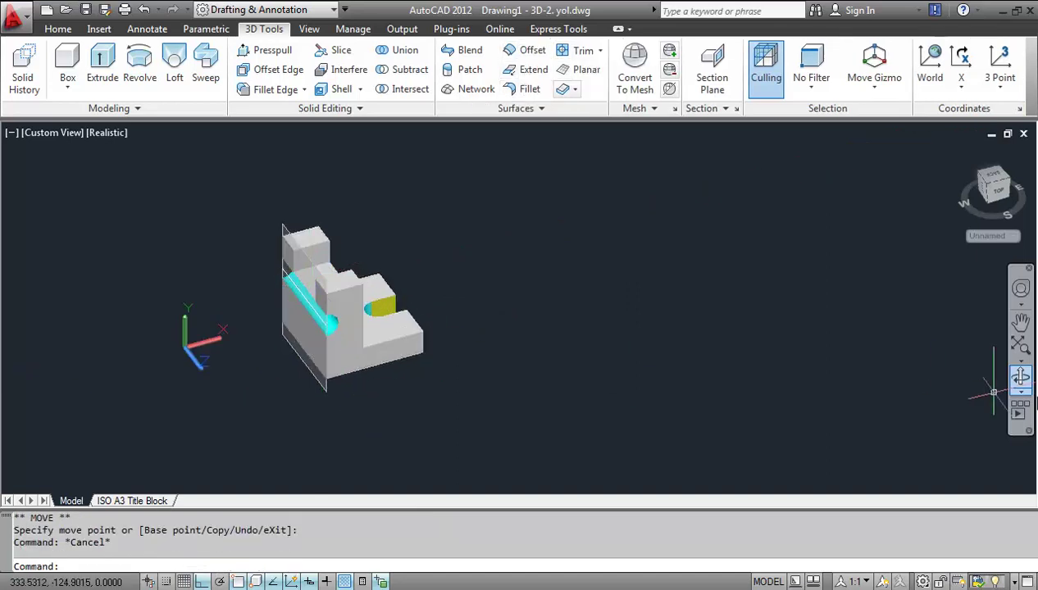
Start Generate Section and select the section plane through the bracket's hole as its source
click(1021, 376)
drag(566, 328, 517, 329)
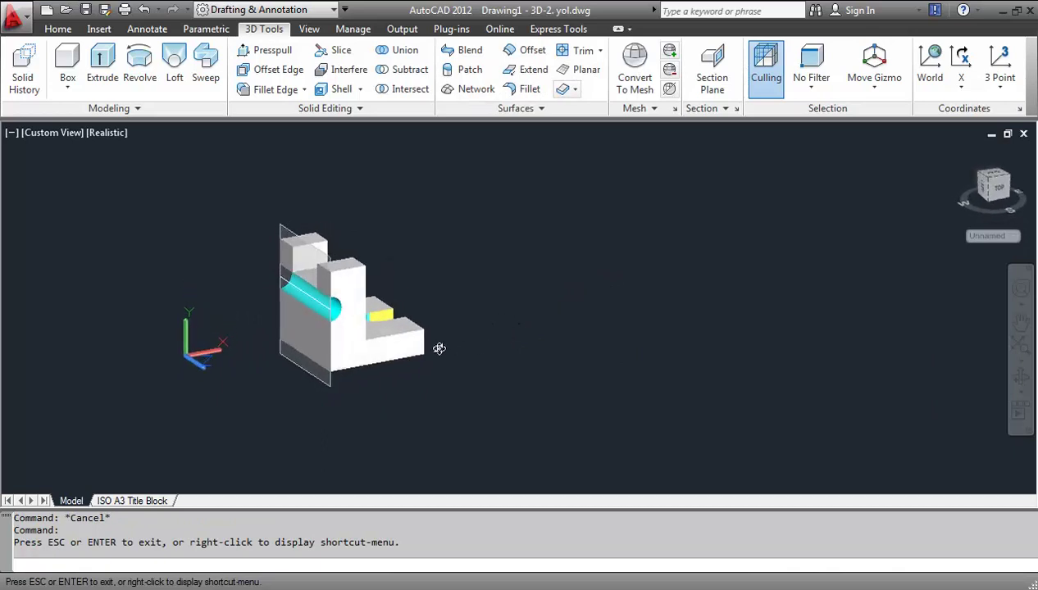
drag(440, 349, 455, 365)
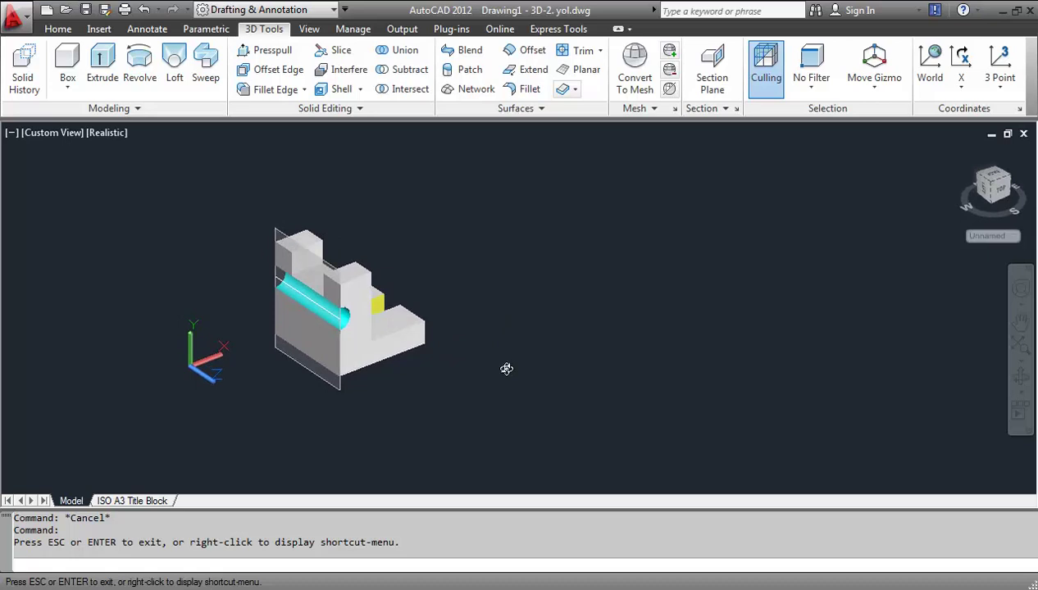
click(726, 110)
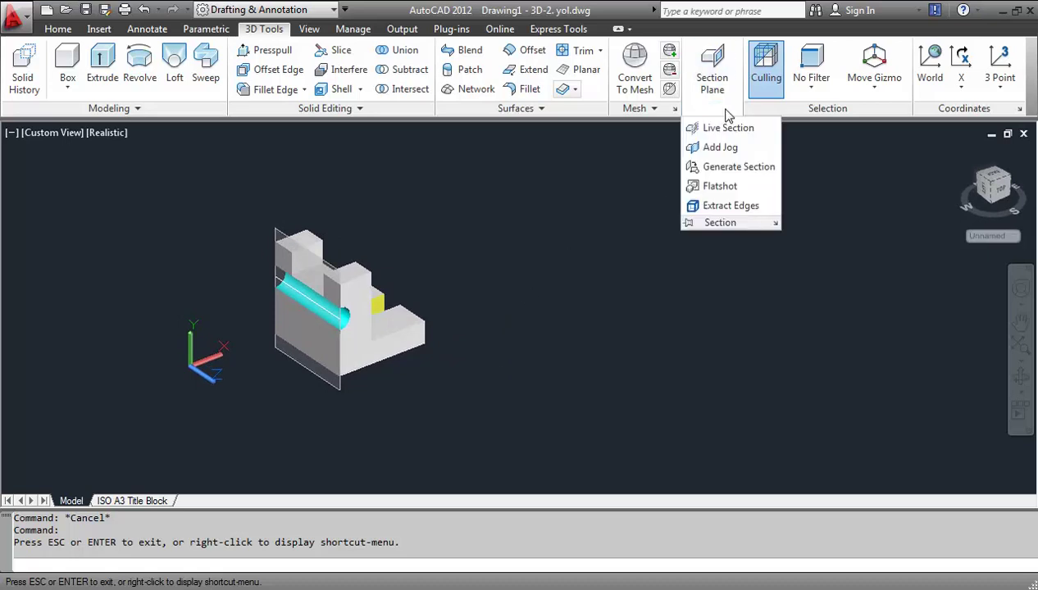
click(741, 168)
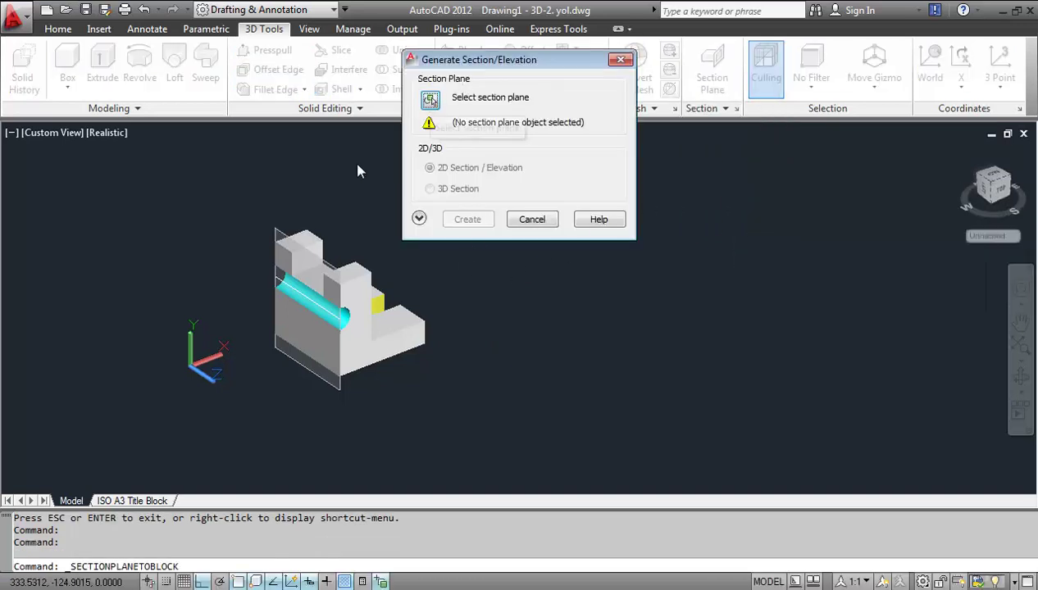
click(429, 101)
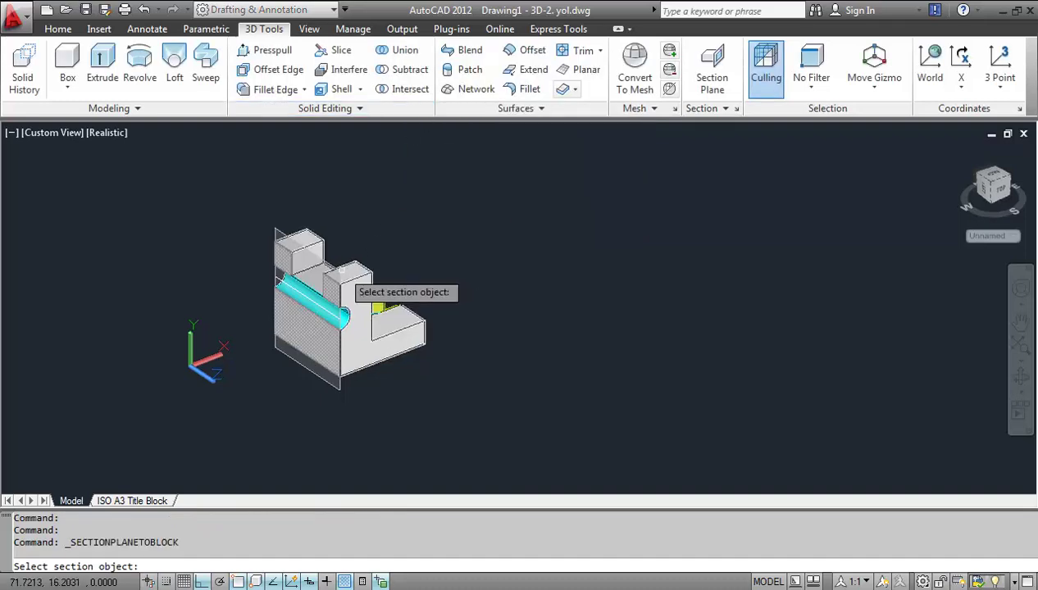
click(327, 263)
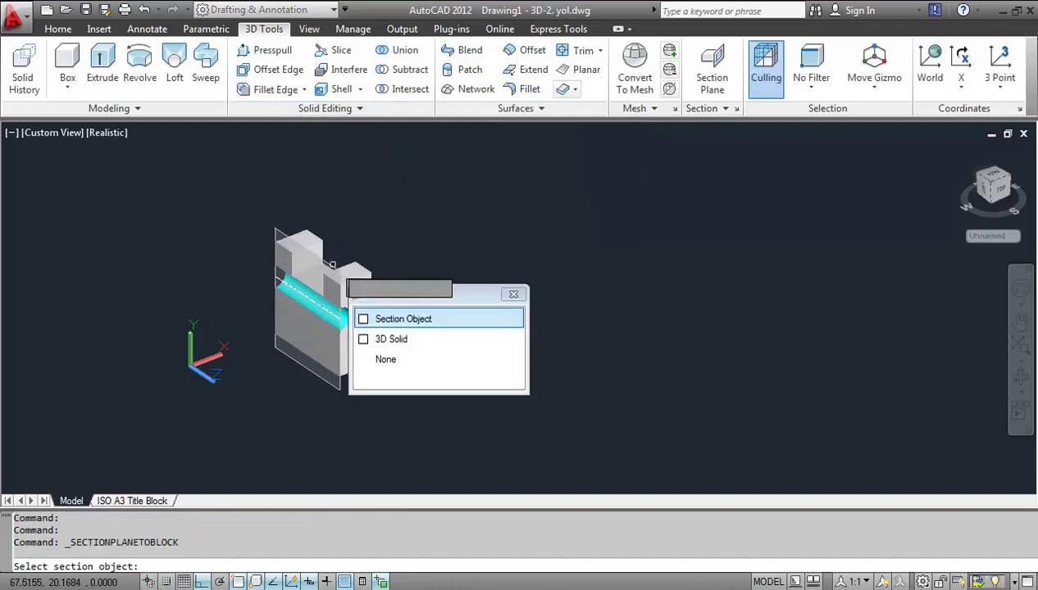
click(403, 319)
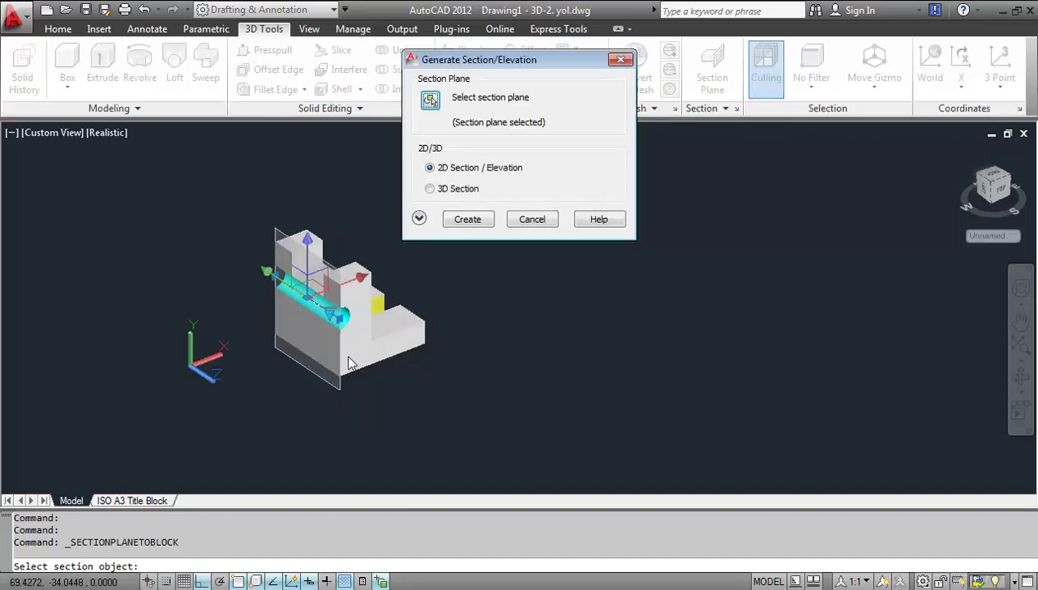
Create a 2D section of the bracket and insert it in the empty space beside the model, with X and Y scale factors of 1
click(467, 220)
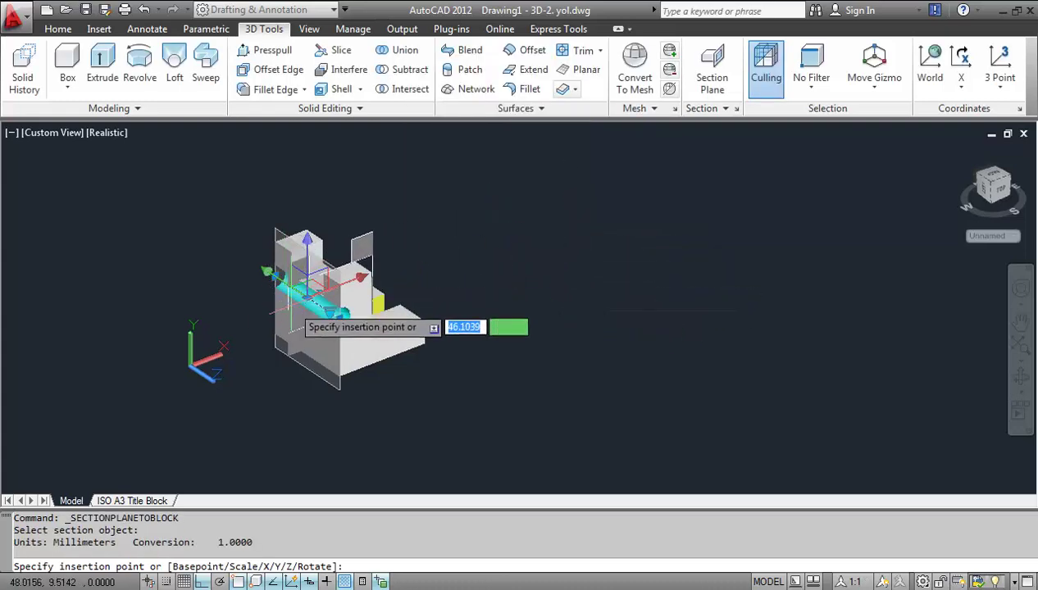
click(579, 286)
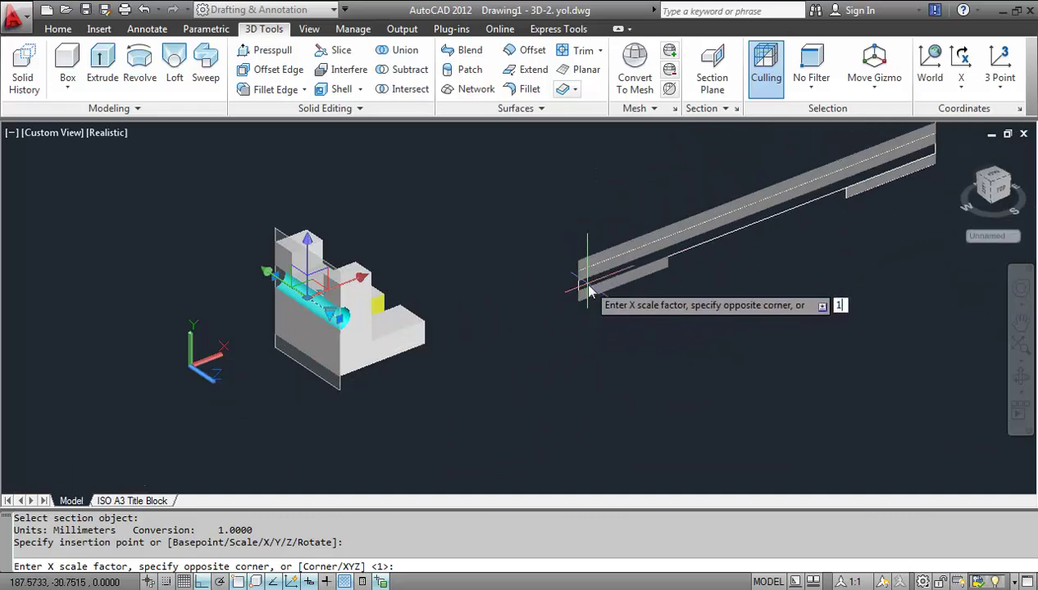
key(Return)
text(1)
key(Return)
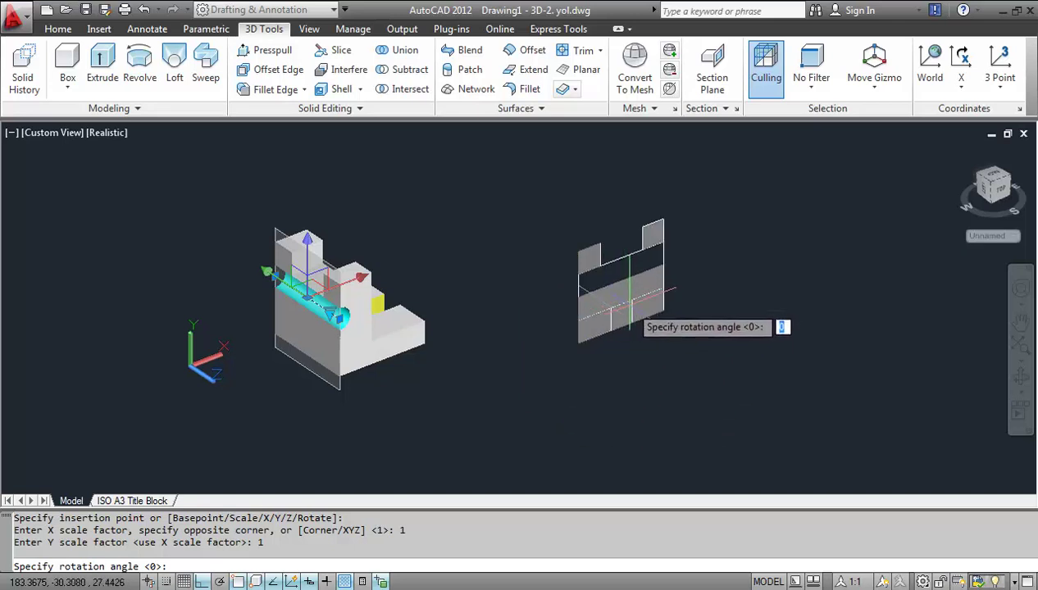
key(Escape)
key(Escape)
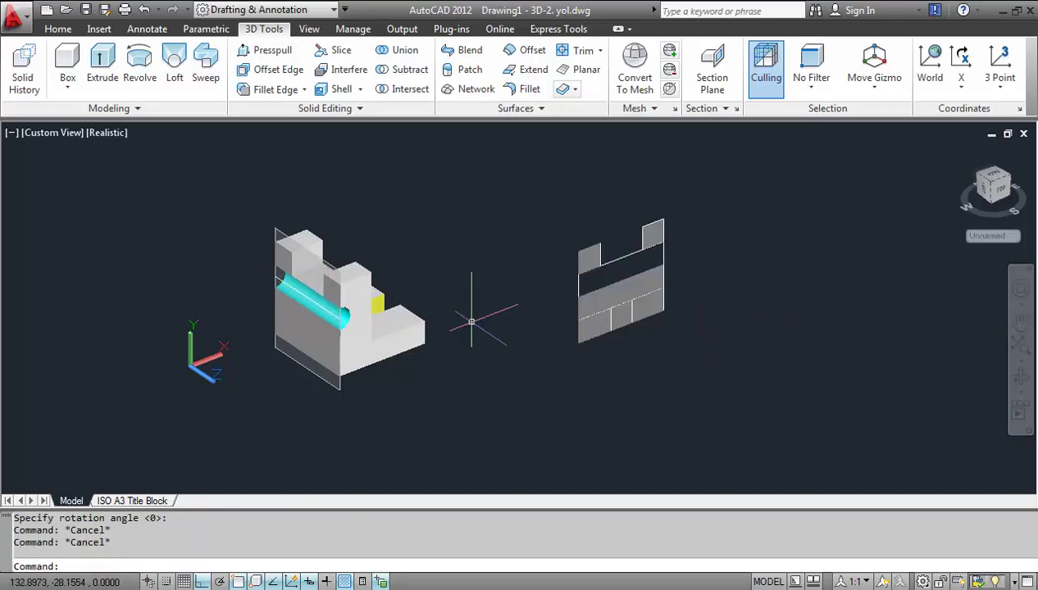
Explode the generated 2D section block into separate objects
click(1019, 376)
drag(722, 332, 641, 294)
scroll(642, 294, up, 4)
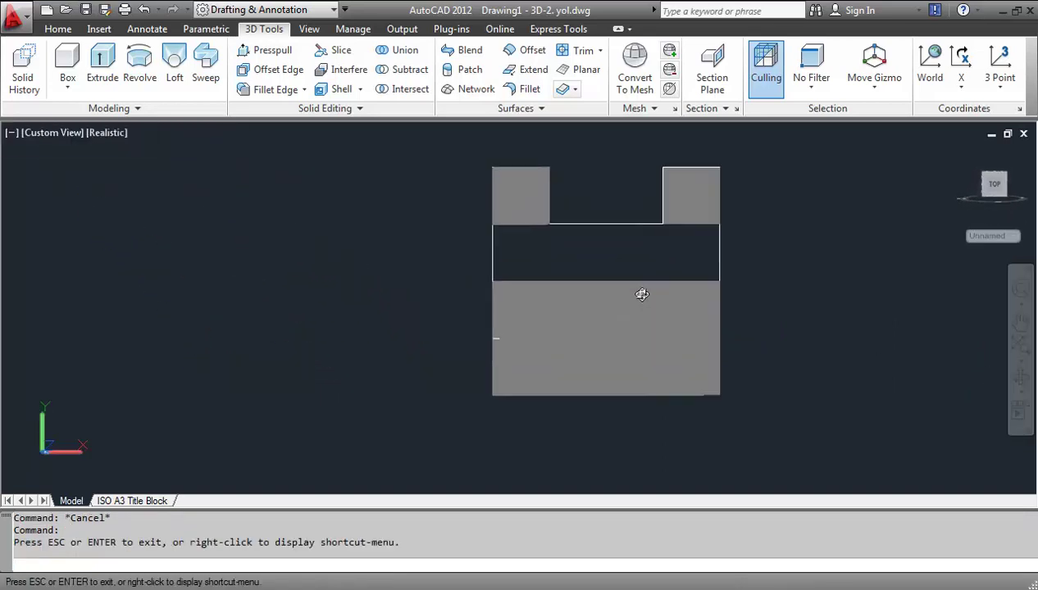
scroll(642, 294, up, 3)
scroll(649, 305, down, 4)
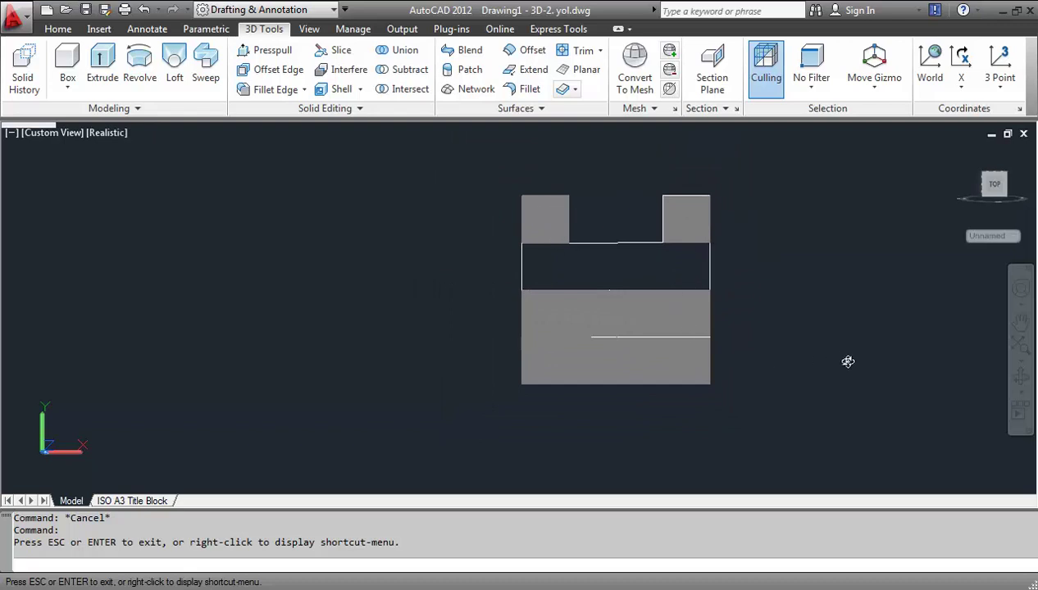
mouse_move(848, 361)
mouse_down()
mouse_move(848, 332)
mouse_move(862, 333)
mouse_move(854, 363)
mouse_move(834, 371)
mouse_move(813, 345)
mouse_move(841, 339)
mouse_move(858, 364)
mouse_move(837, 364)
mouse_up()
key(Escape)
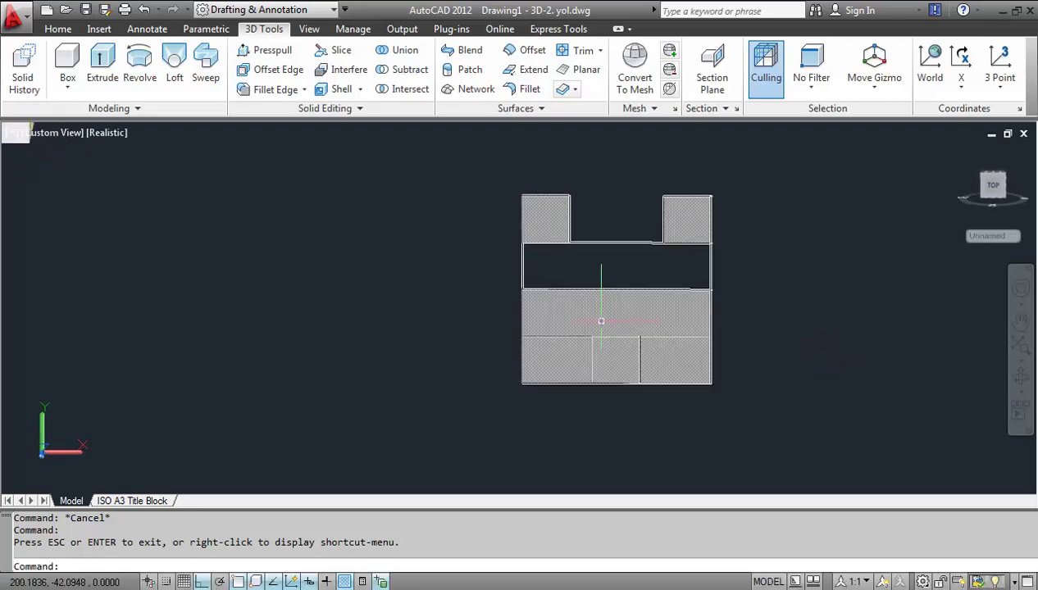
click(601, 322)
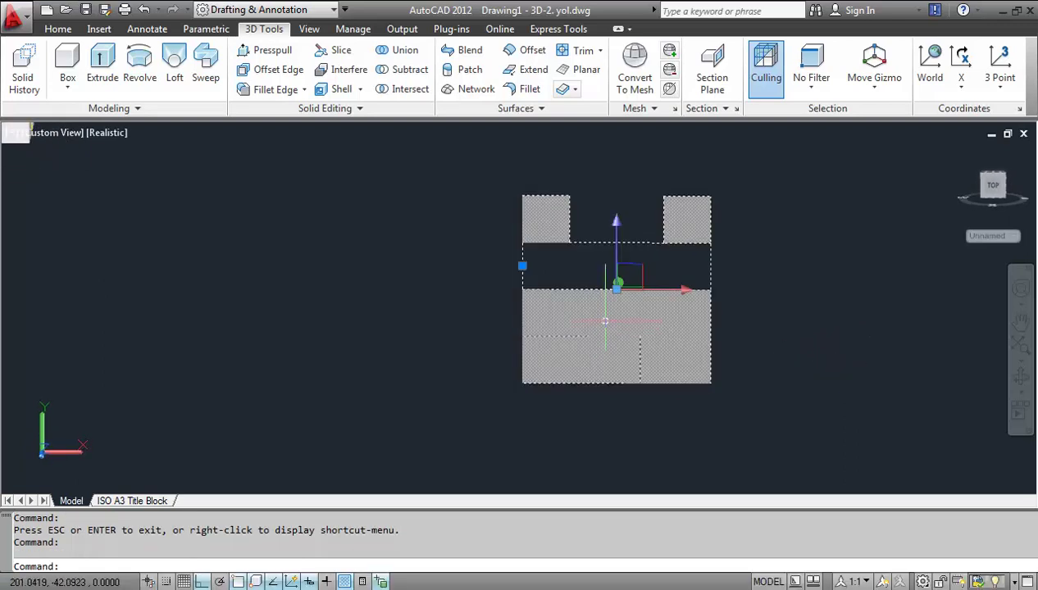
click(71, 31)
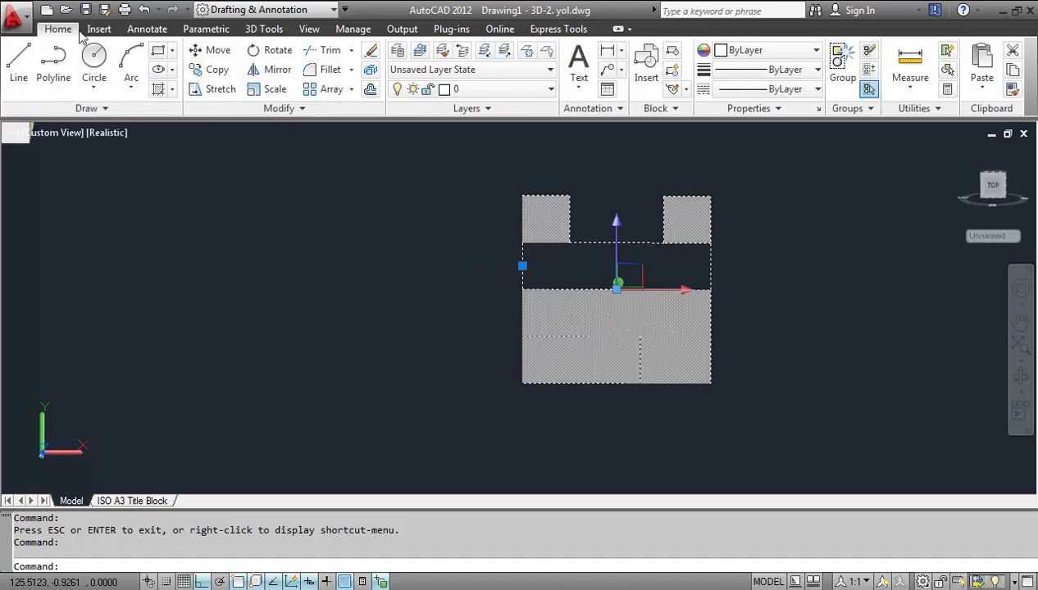
click(370, 69)
Change the section's solid hatches to the ANSI31 pattern with a scale of 0.5 and an angle of 0
click(641, 329)
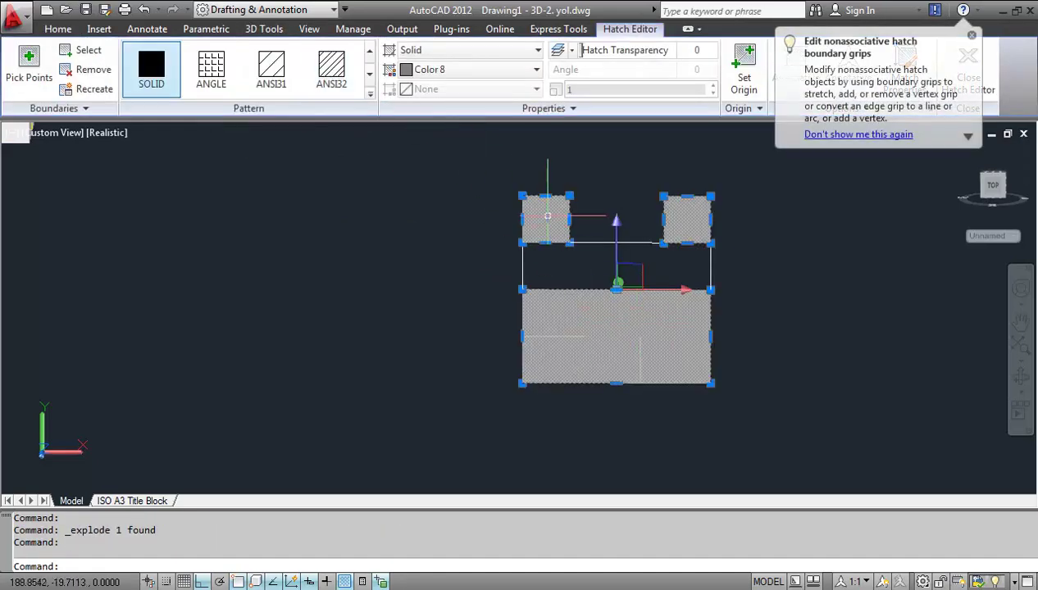
click(274, 70)
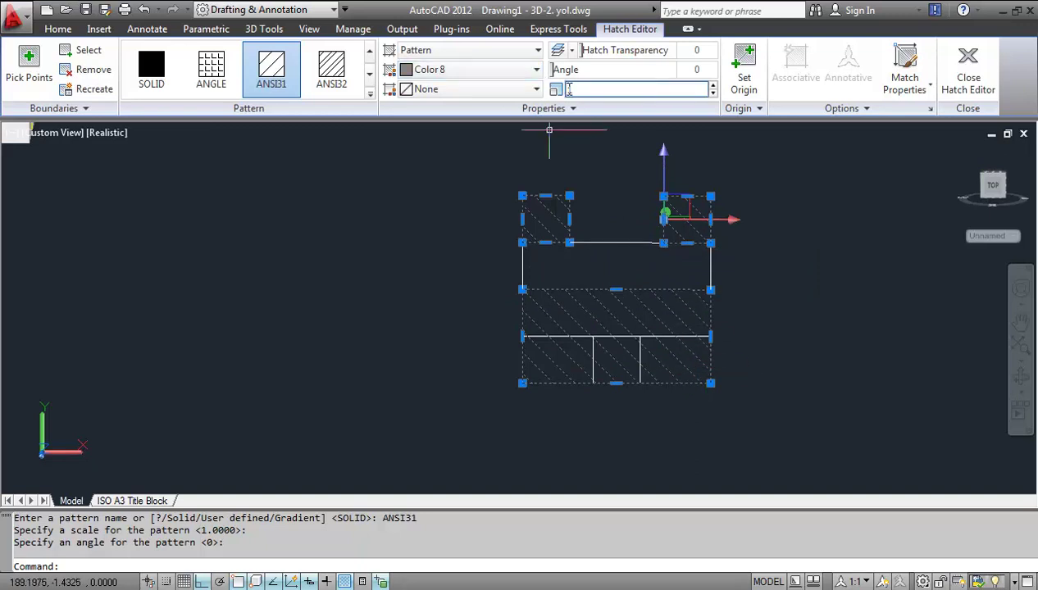
click(611, 88)
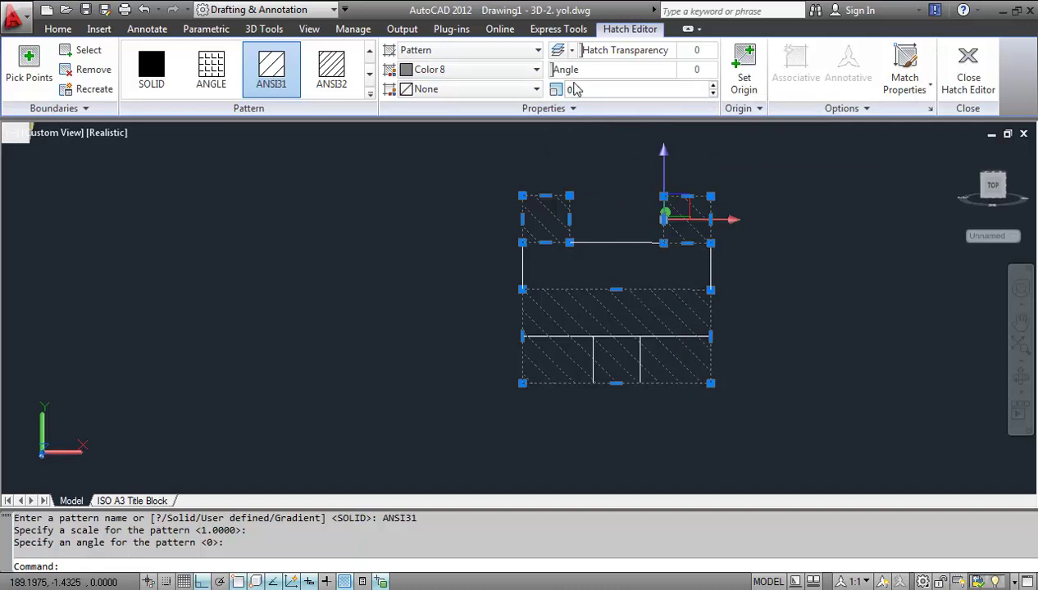
click(579, 69)
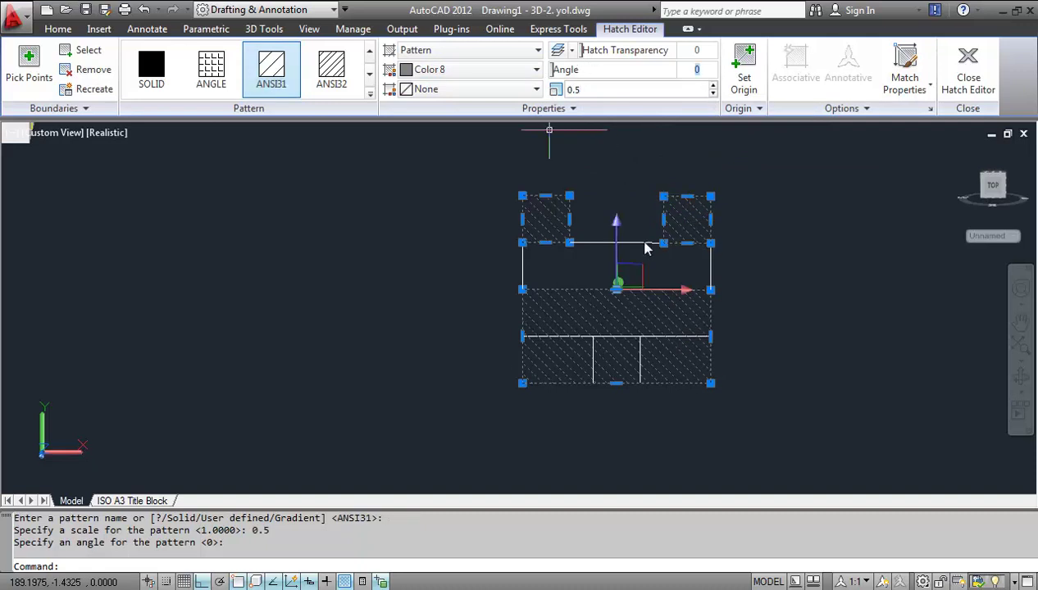
key(Return)
key(Escape)
key(Escape)
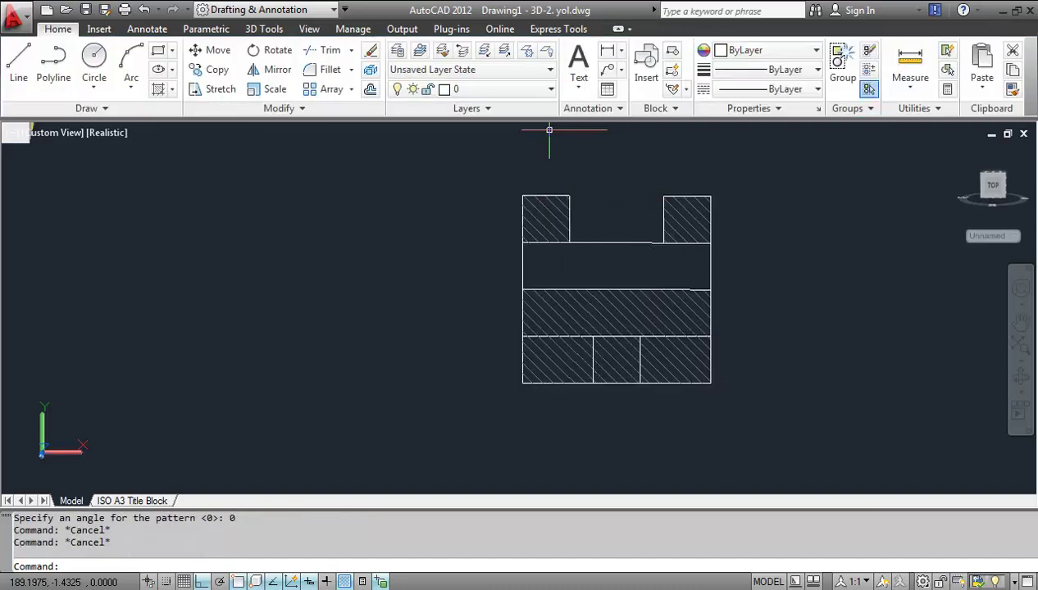
Erase the section plane that cuts through the 3D bracket
click(1020, 376)
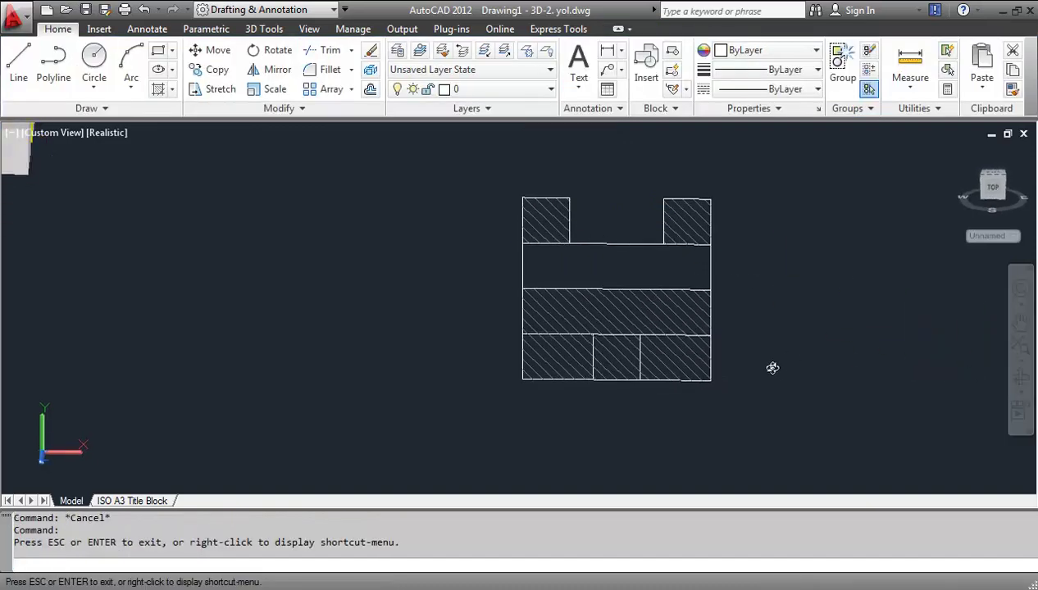
scroll(738, 324, down, 4)
mouse_move(743, 302)
mouse_down()
mouse_move(334, 180)
mouse_move(472, 269)
mouse_move(542, 287)
mouse_move(516, 289)
mouse_move(563, 321)
mouse_up()
scroll(532, 301, up, 2)
key(Escape)
click(494, 328)
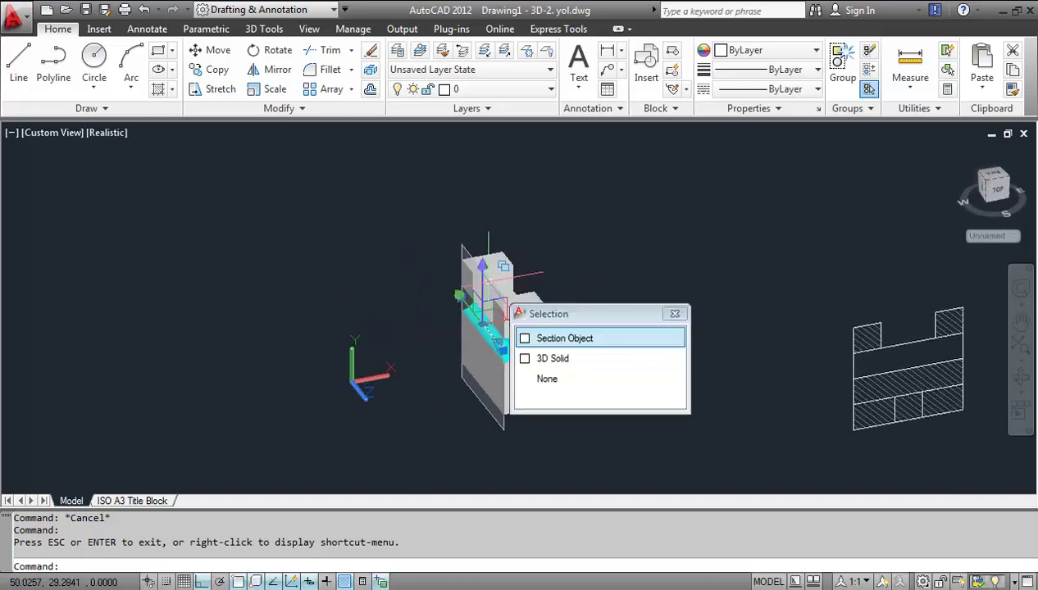
click(565, 338)
key(Delete)
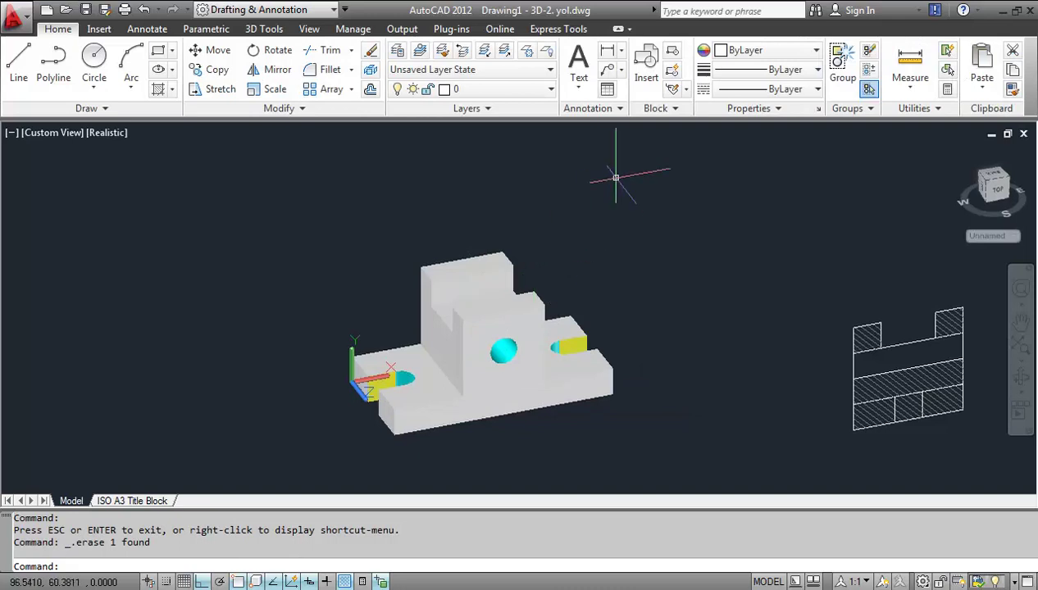
Try twice to place a section plane from the base's upper front-left corner on the front face, undoing each attempt
click(264, 29)
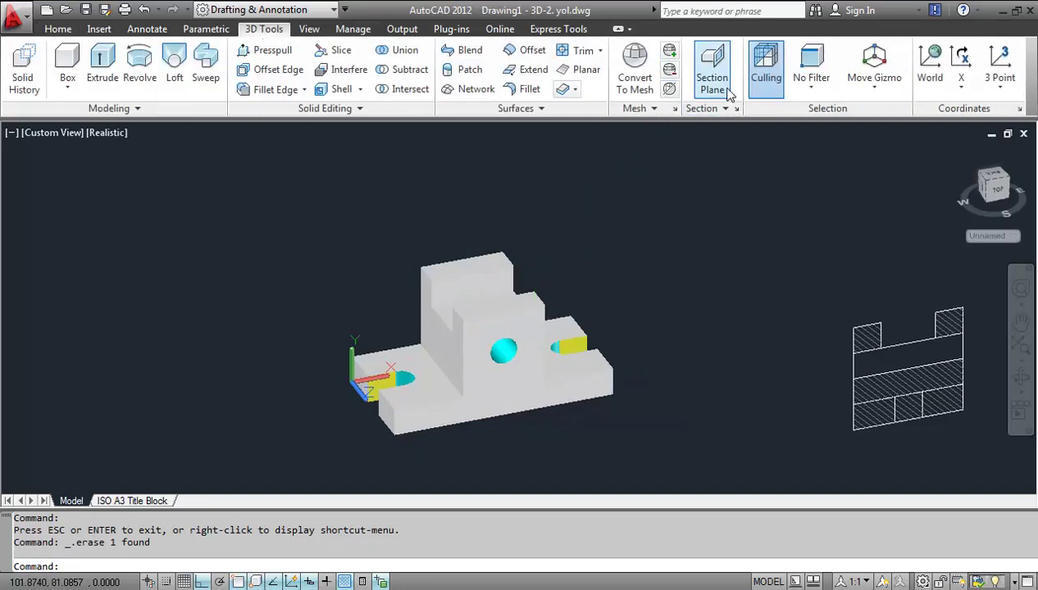
click(711, 73)
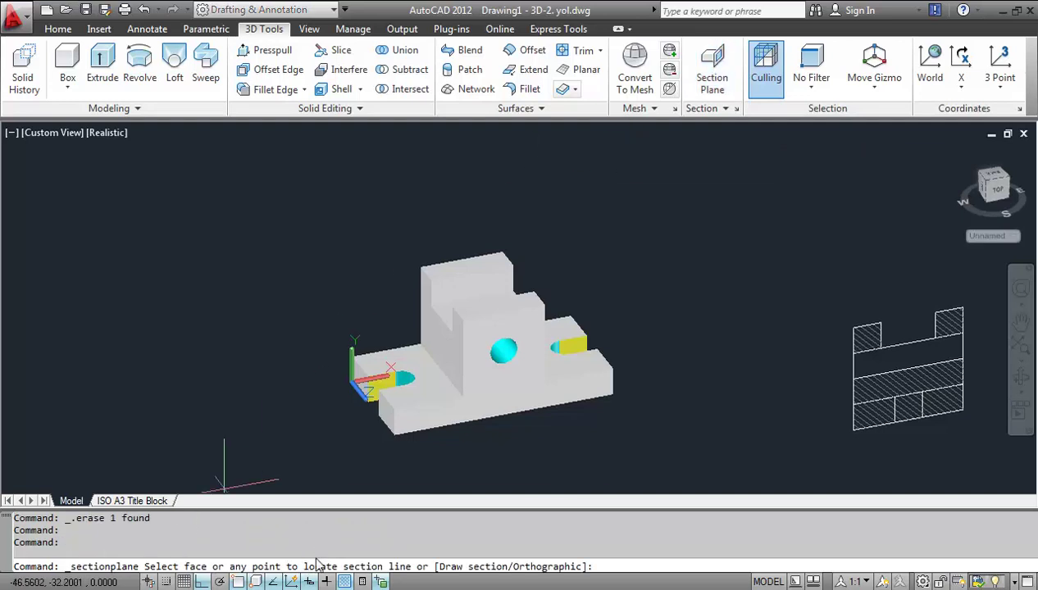
click(393, 410)
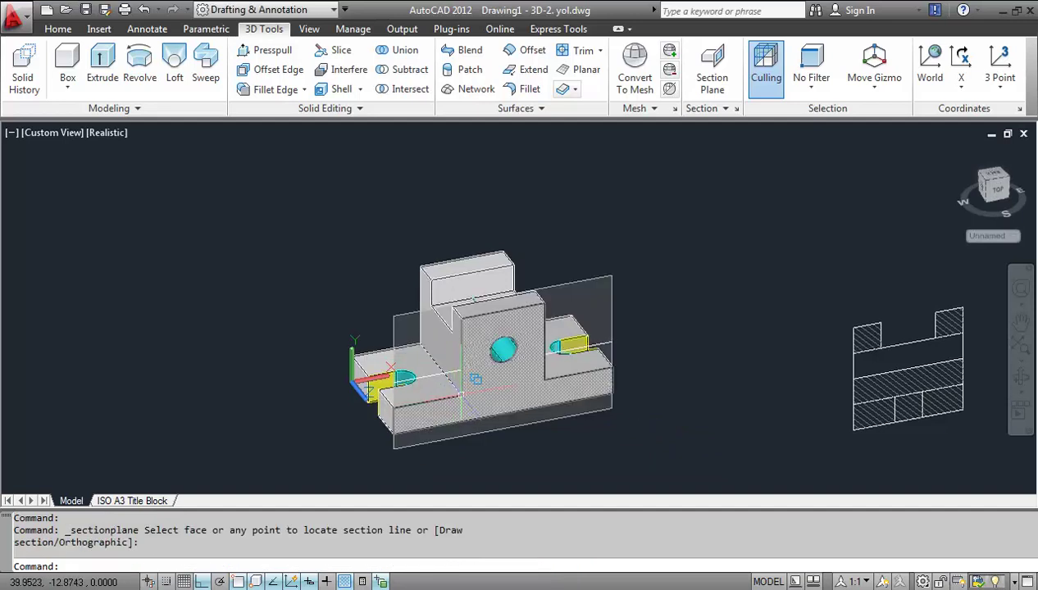
key(Escape)
key(ctrl+z)
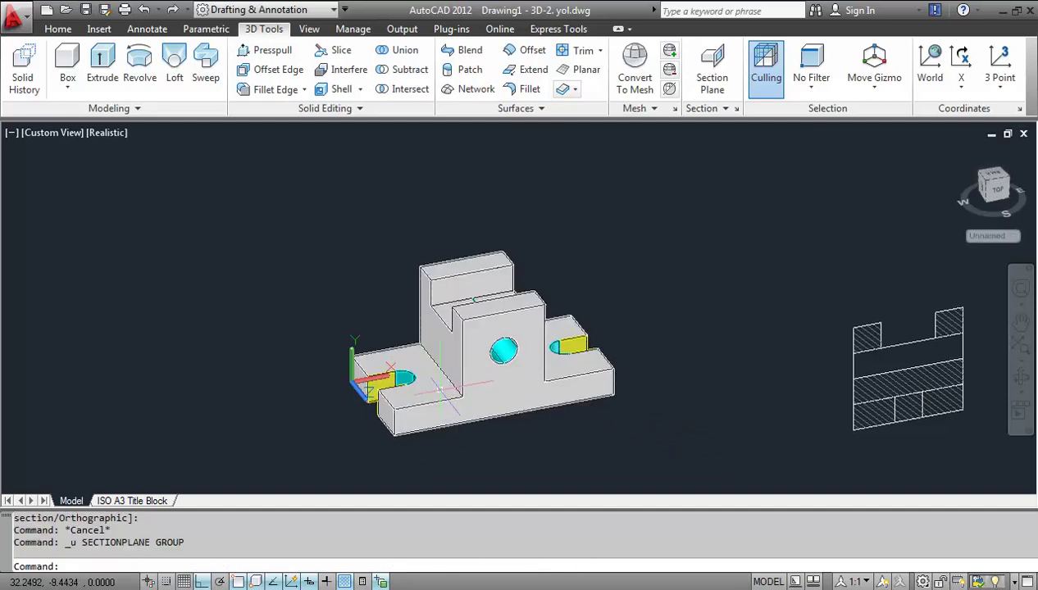
click(713, 67)
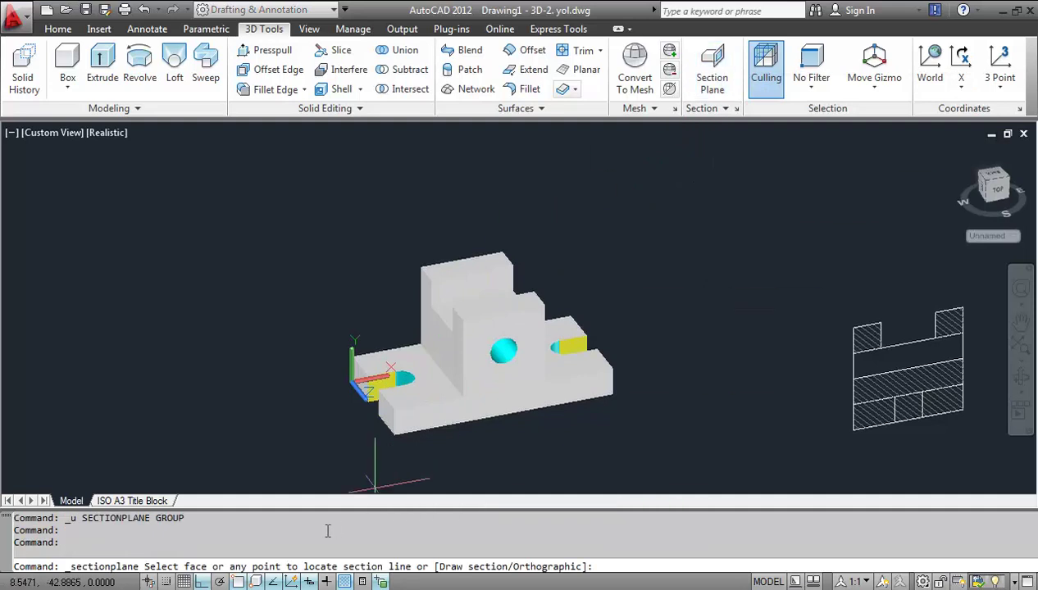
click(393, 413)
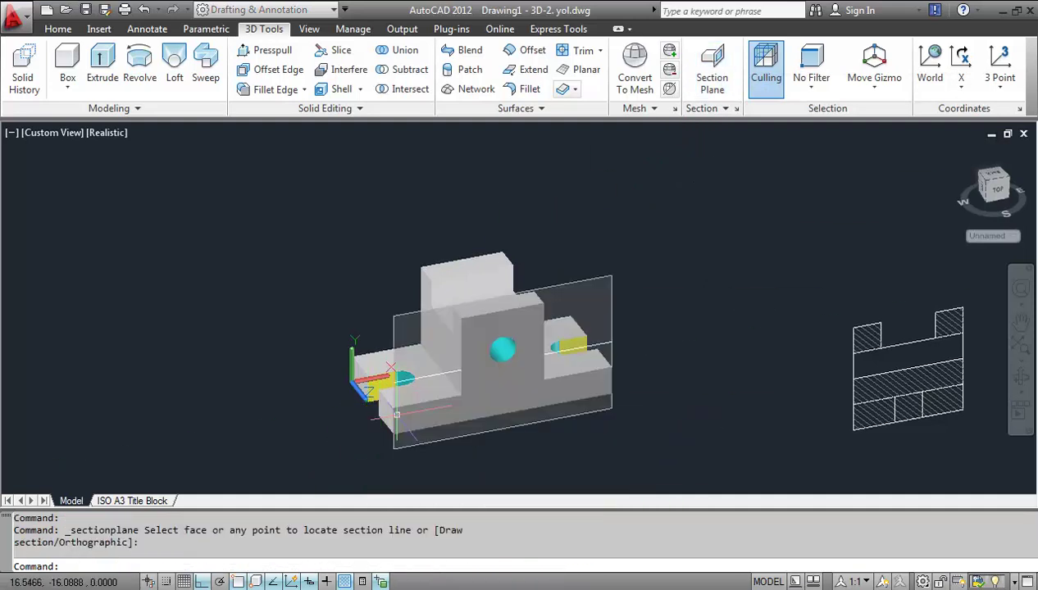
click(607, 361)
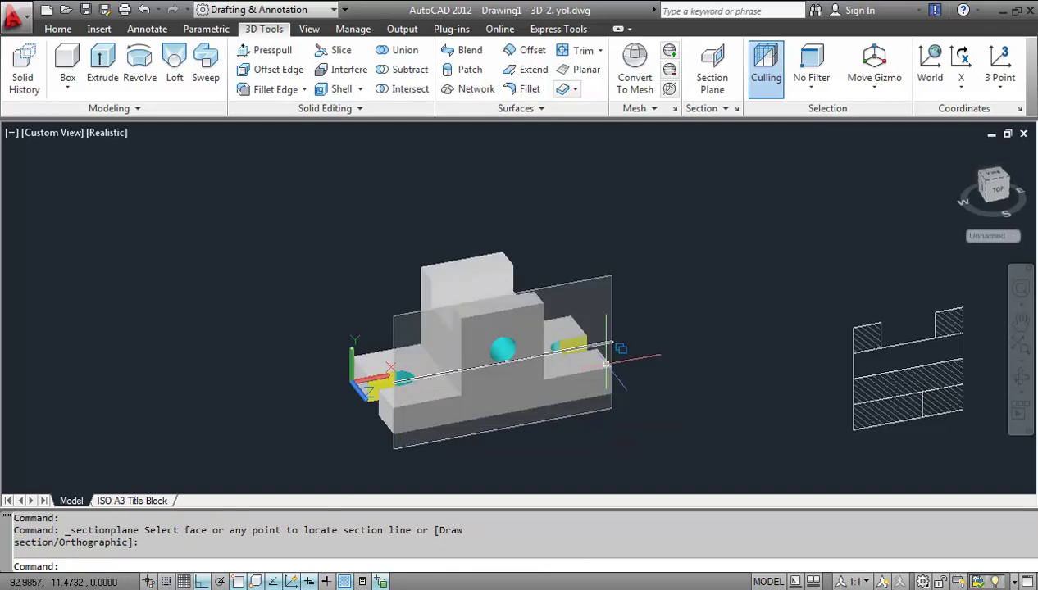
key(ctrl+z)
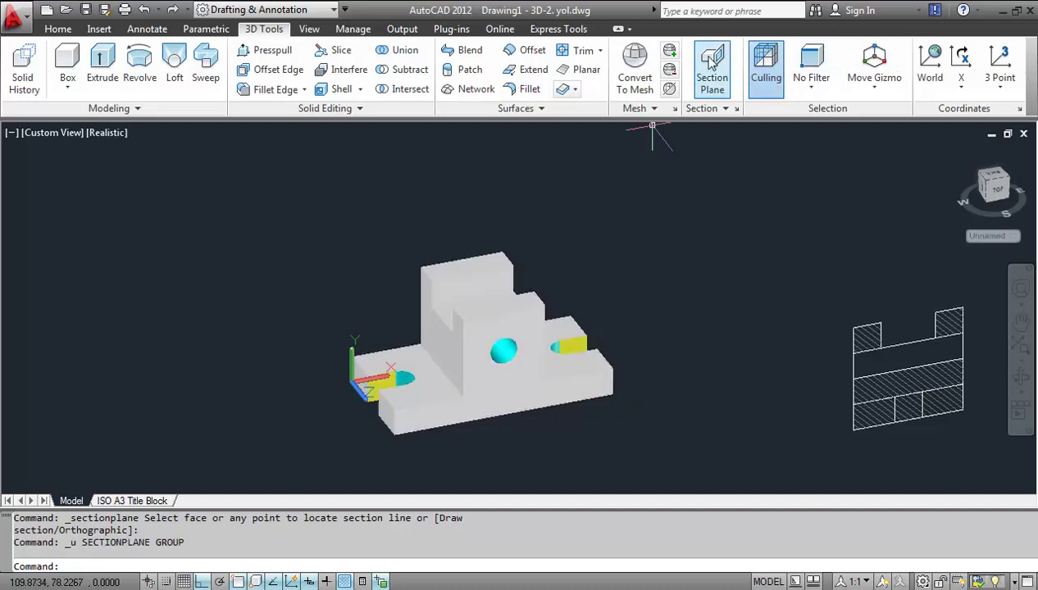
Draw a multi-point section plane with the Draw section option along the bracket's stepped front outline, and discard it
click(712, 66)
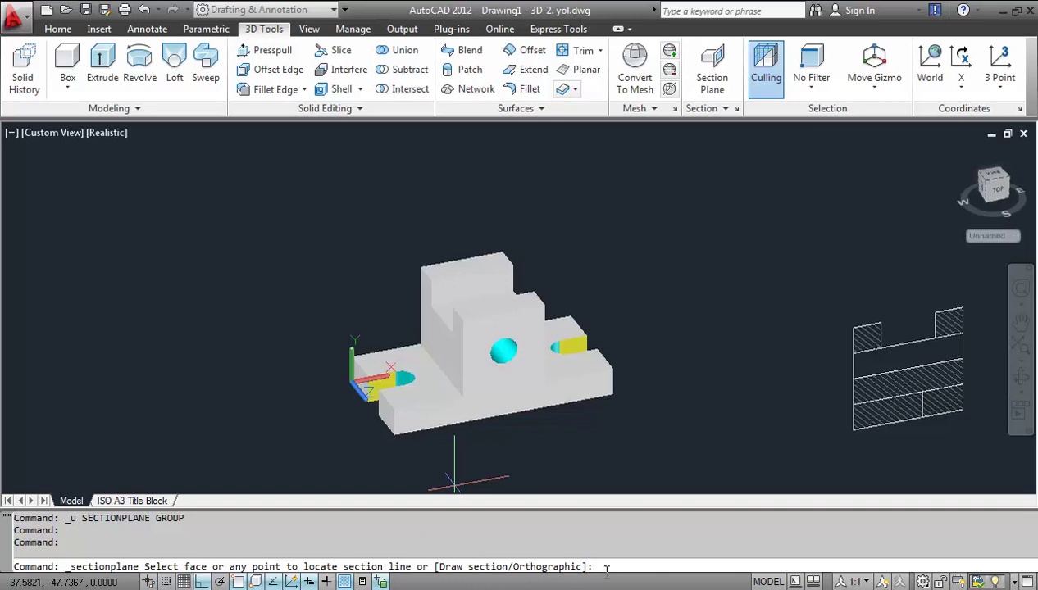
text(d)
key(Return)
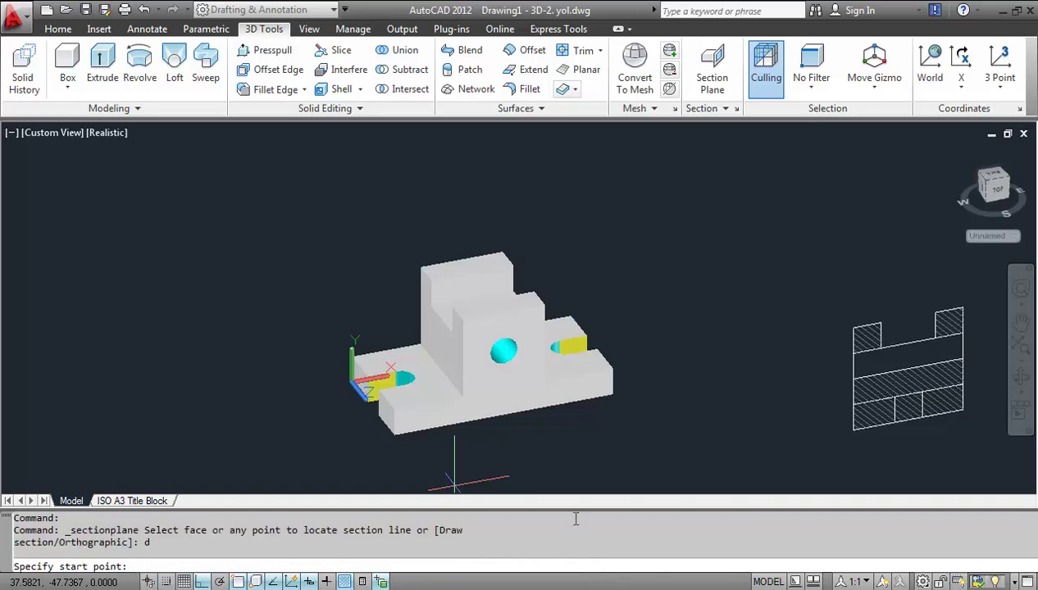
click(395, 408)
click(458, 391)
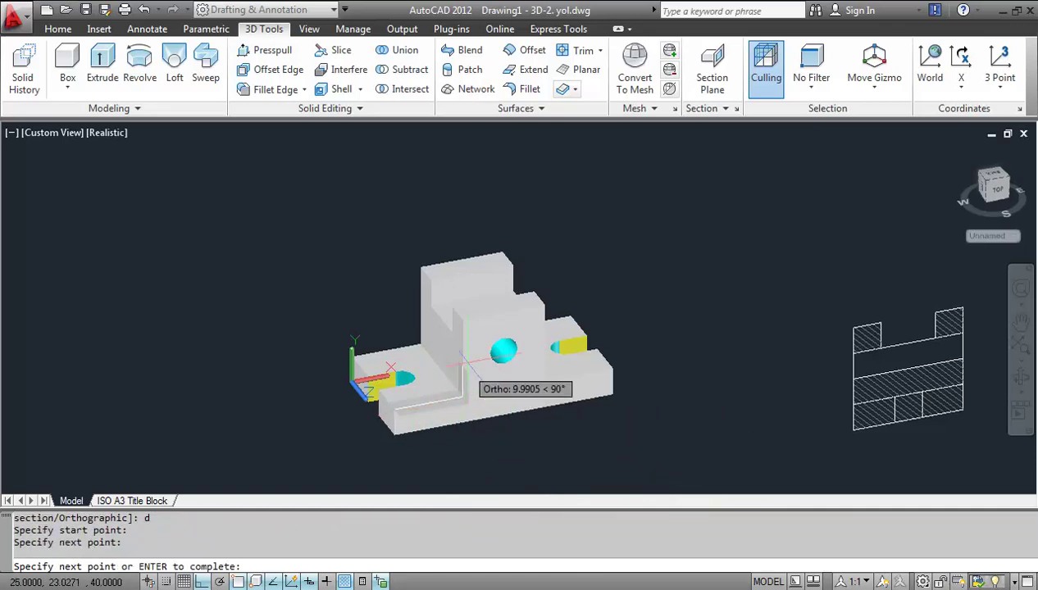
click(463, 320)
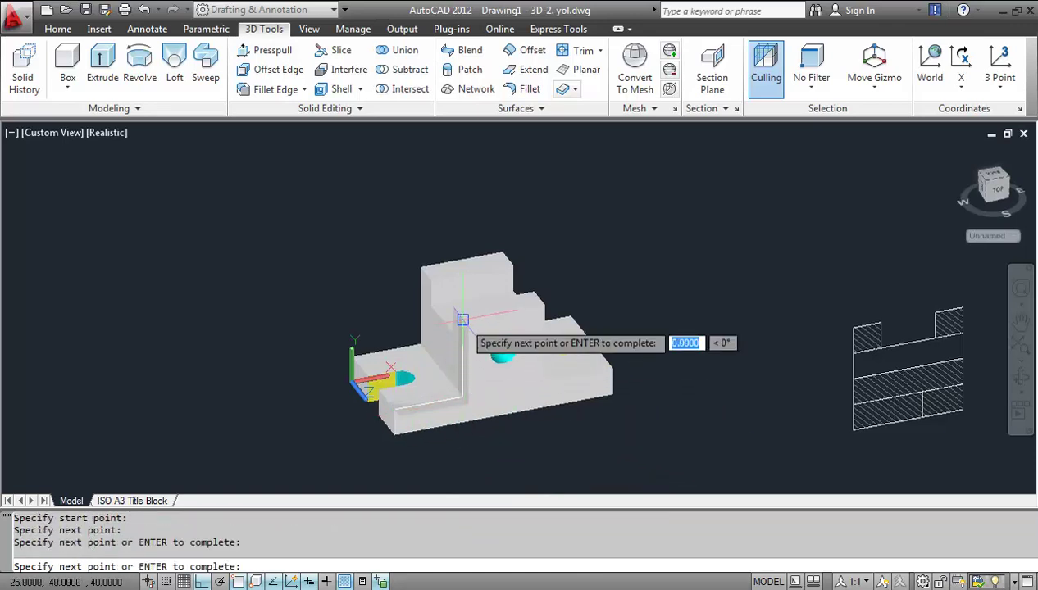
click(546, 310)
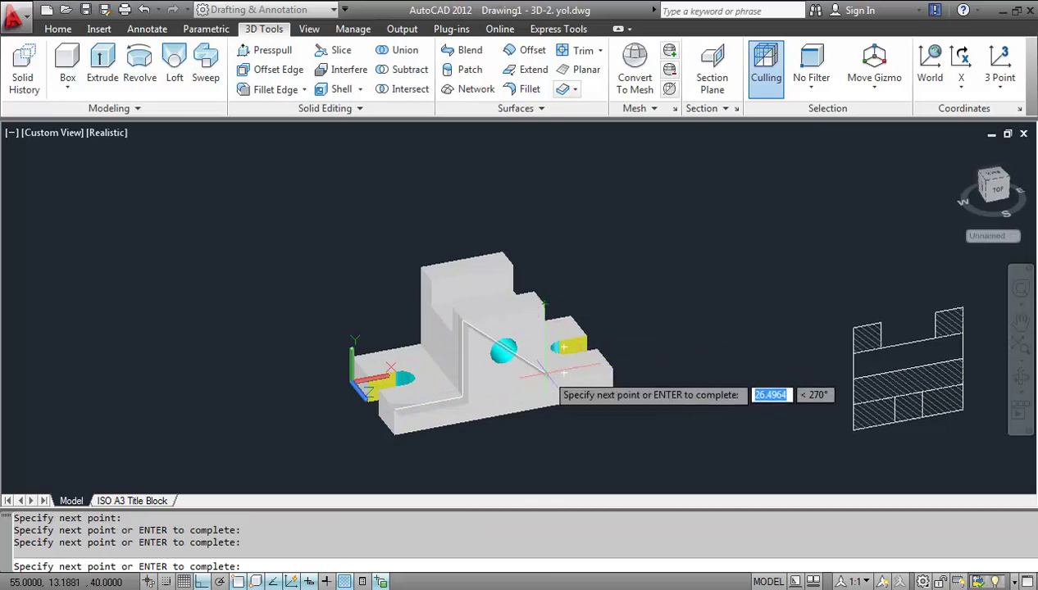
click(541, 305)
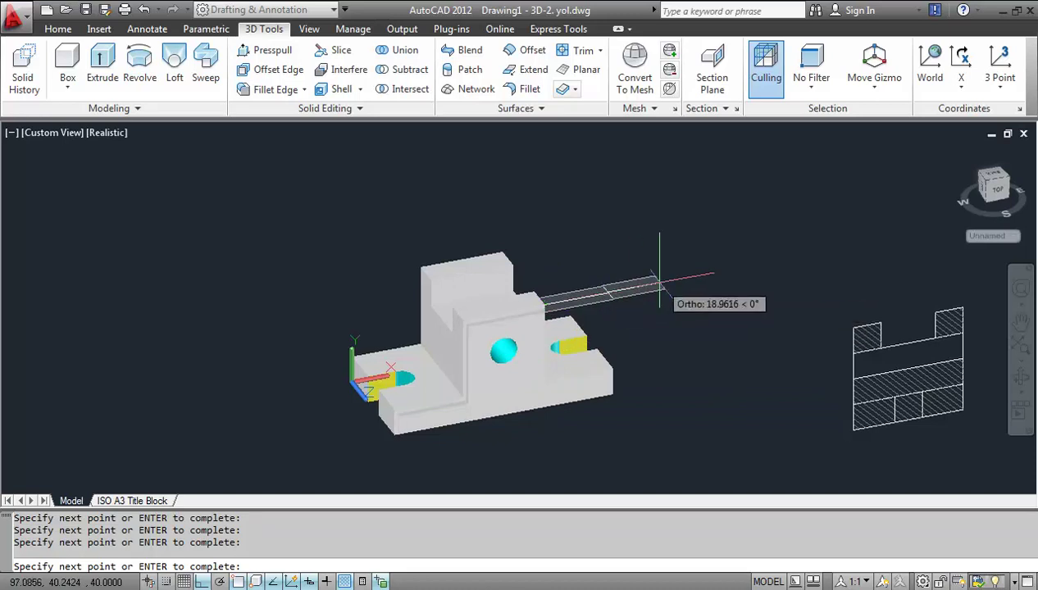
key(Return)
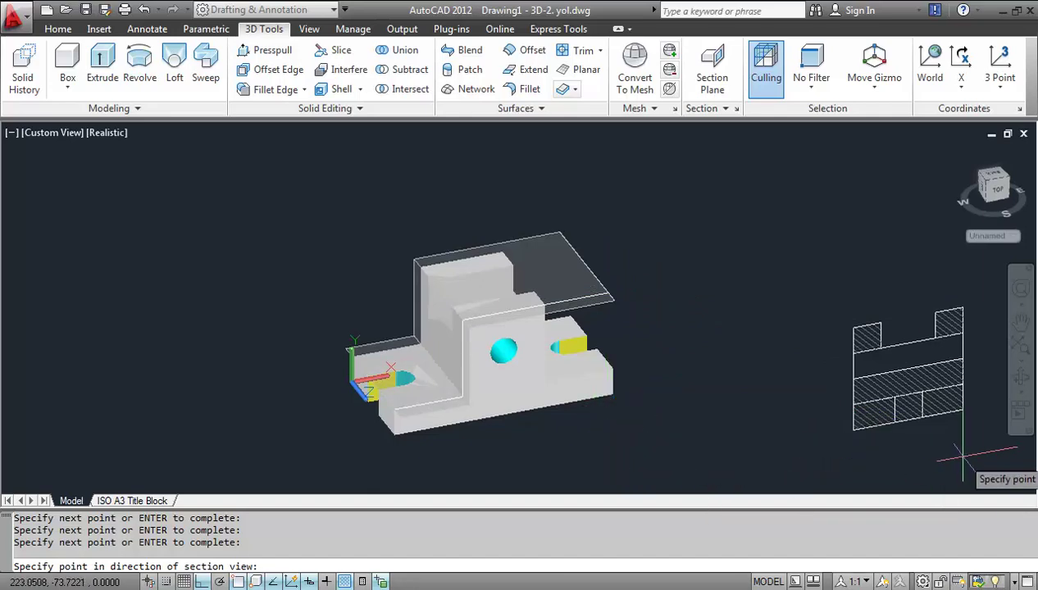
key(Escape)
Start a section plane with the Orthographic option for the bracket
click(712, 70)
click(711, 108)
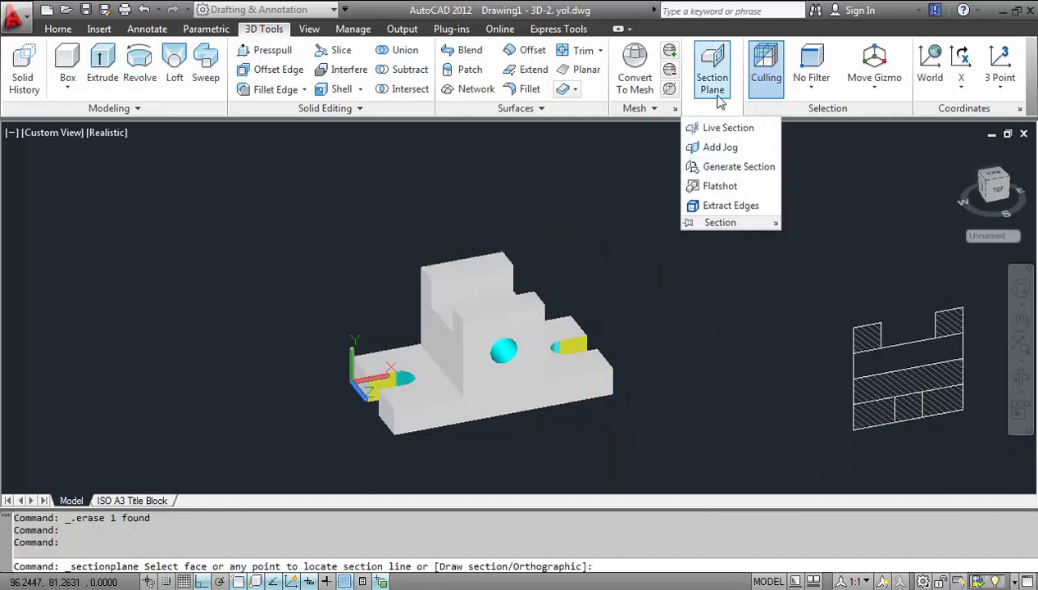
click(718, 64)
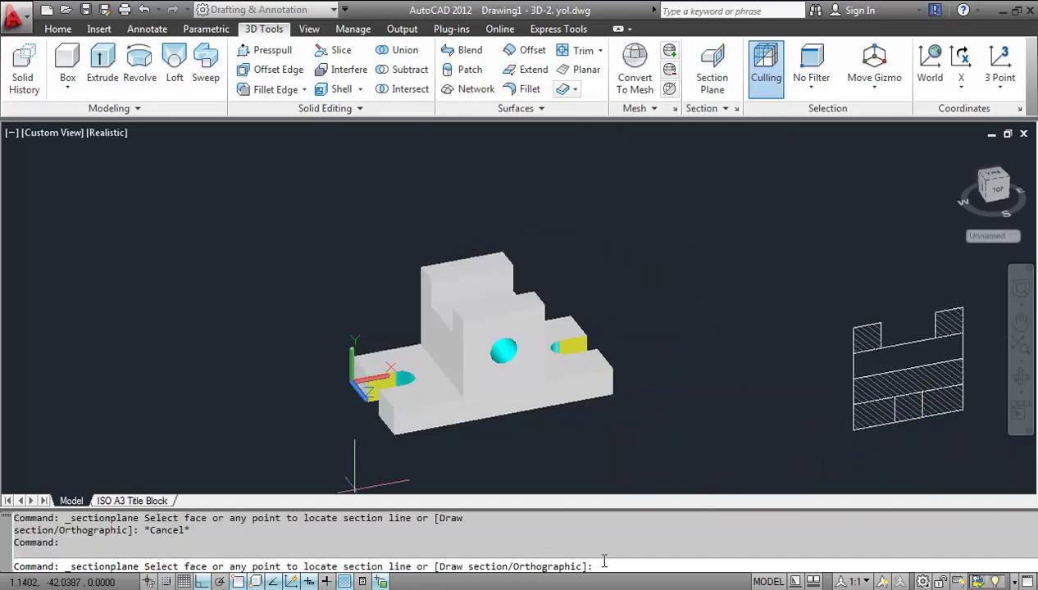
text(o)
key(Return)
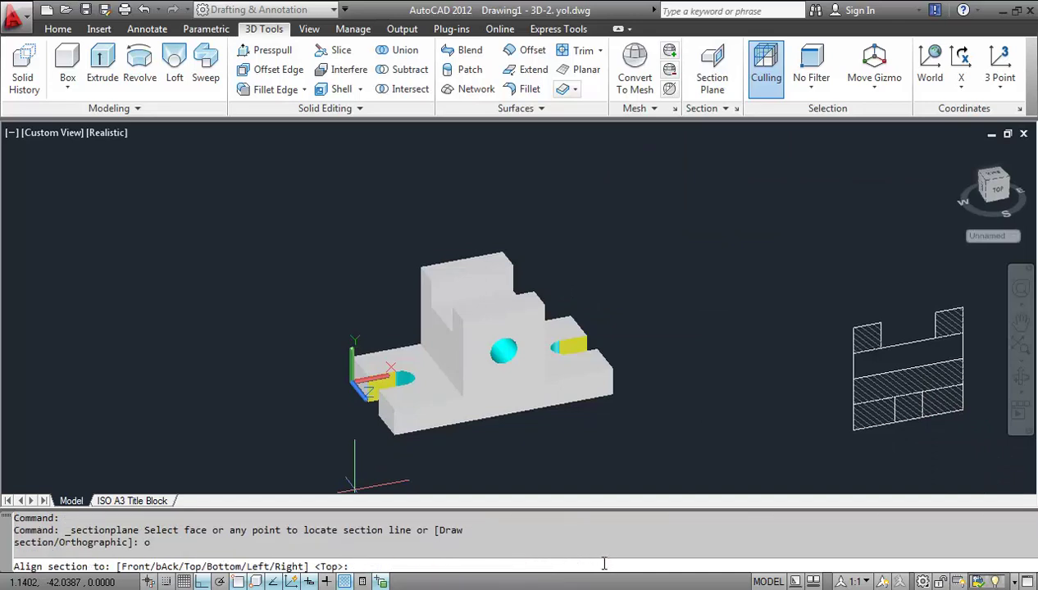